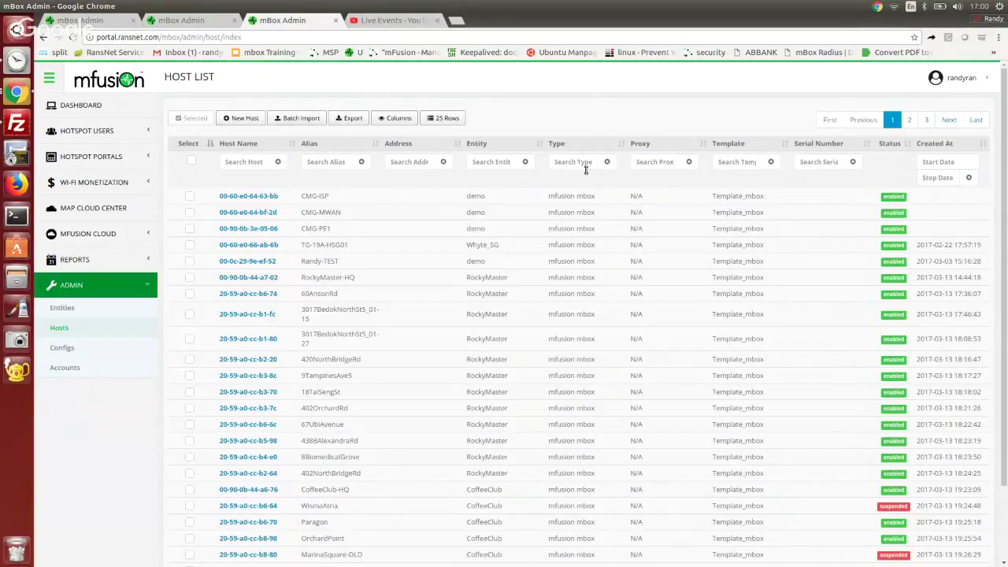
Step: Open host 00-60-e0-64-63-bb and start comparing its newest config backup
left_click(257, 198)
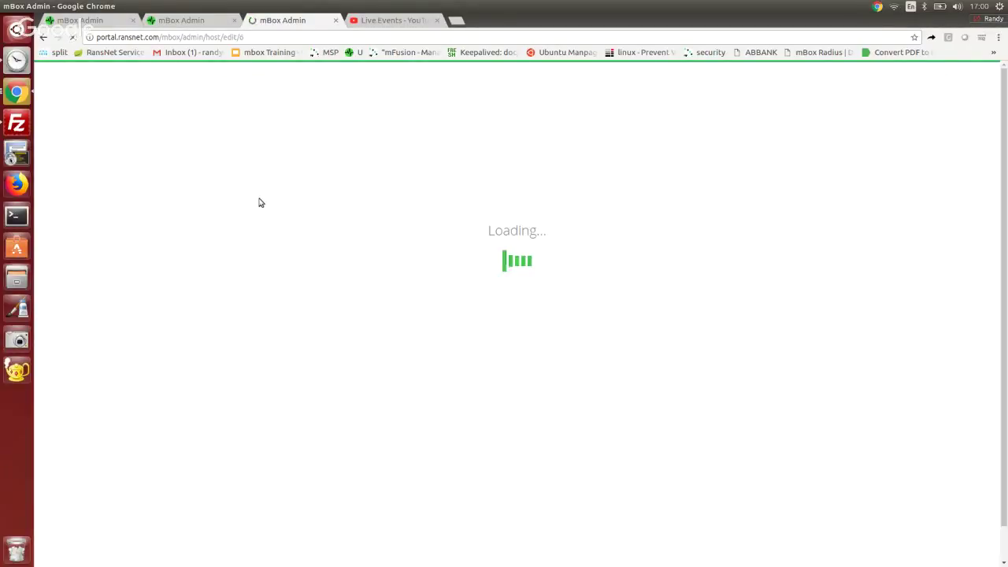
scroll(1005, 364, "down", 4)
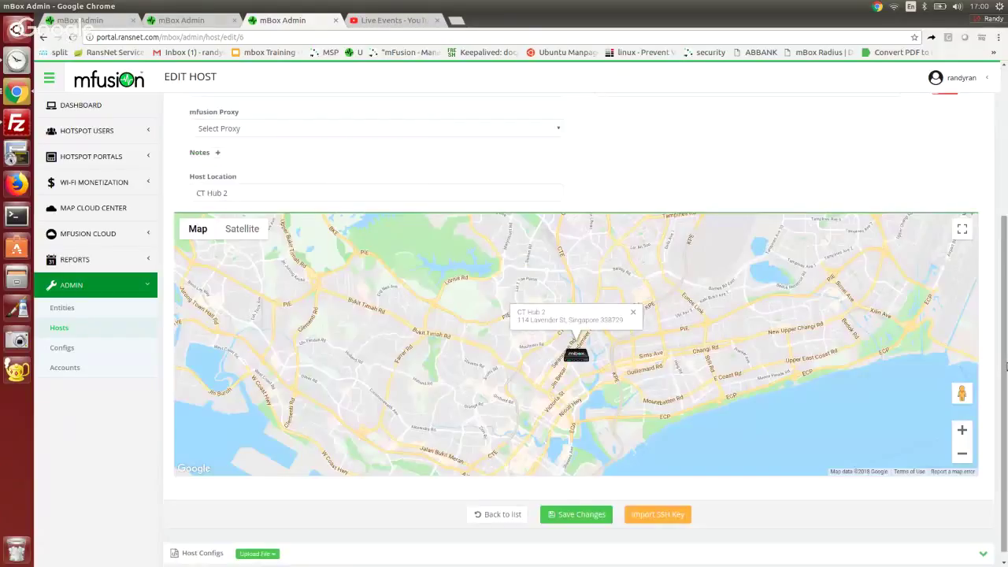
scroll(1005, 364, "down", 1)
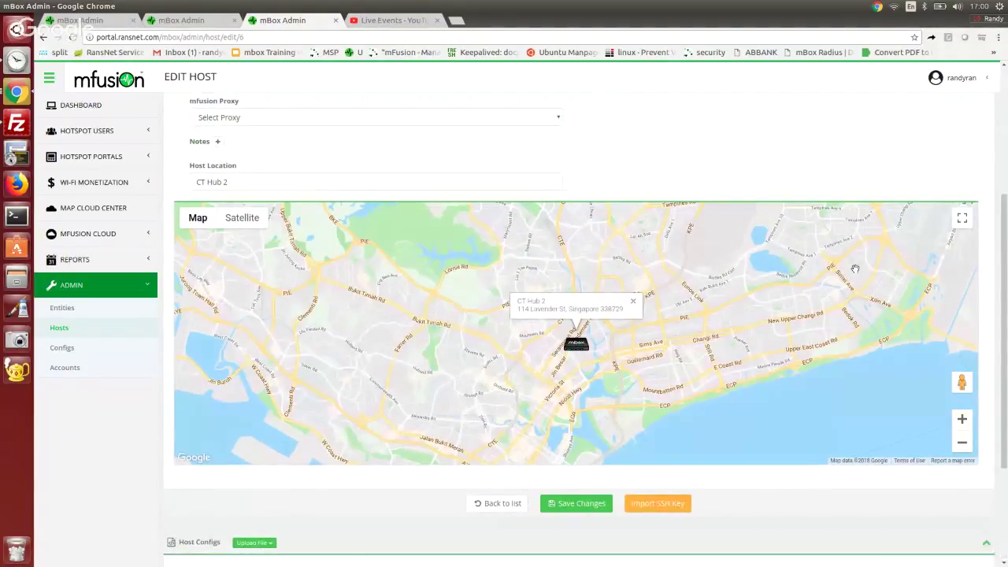
scroll(854, 270, "down", 3)
left_click(835, 446)
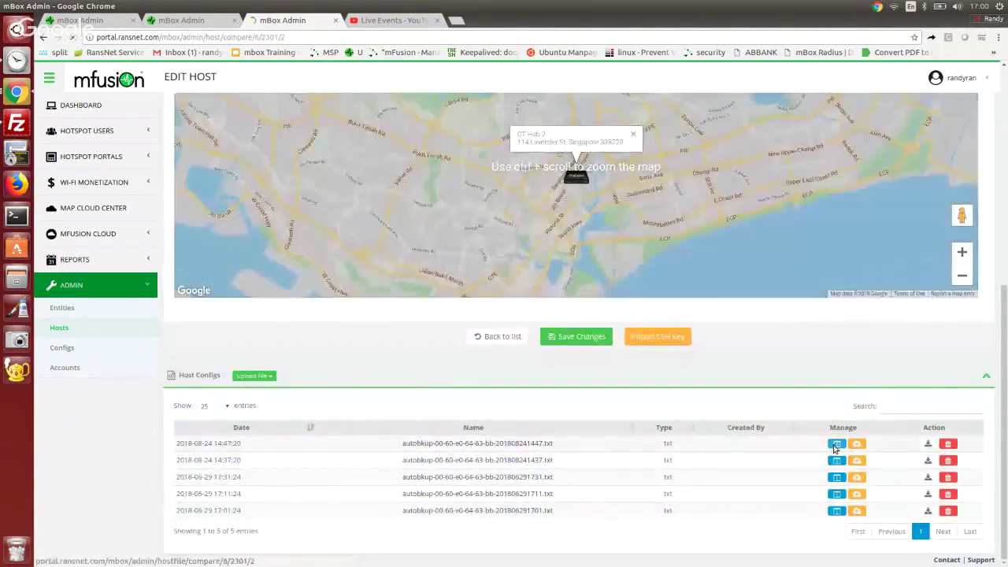
left_click(729, 120)
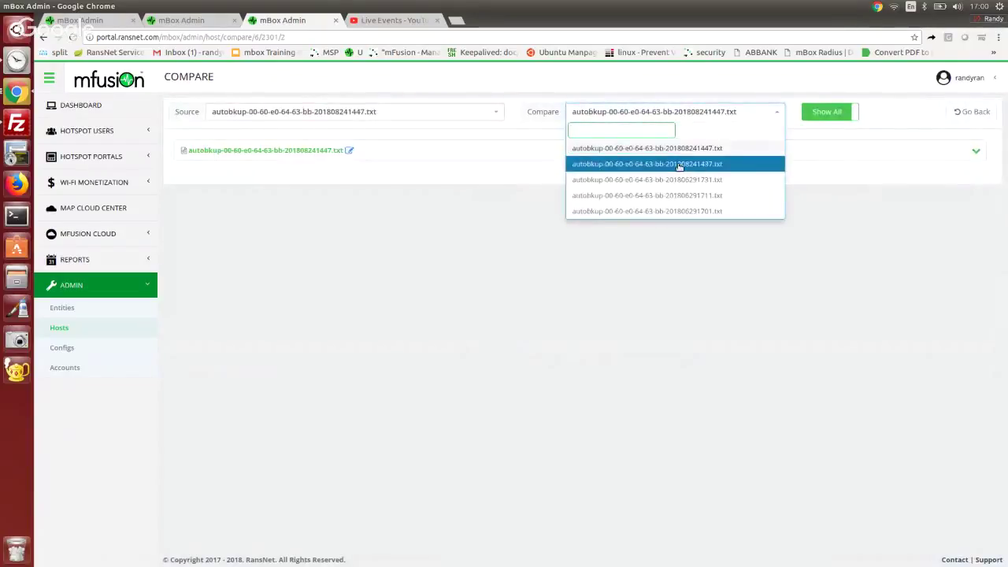
left_click(679, 166)
left_click(693, 116)
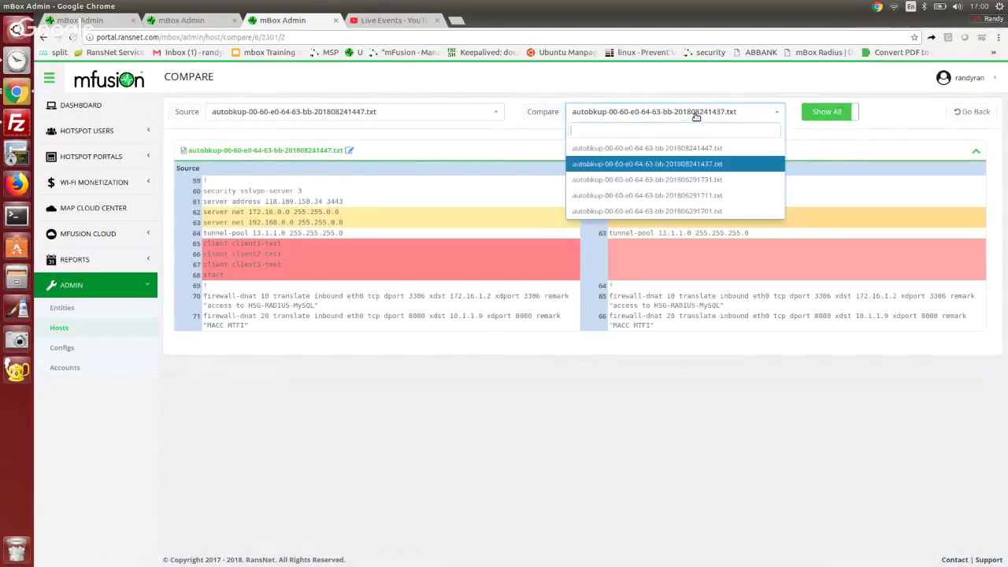
left_click(680, 180)
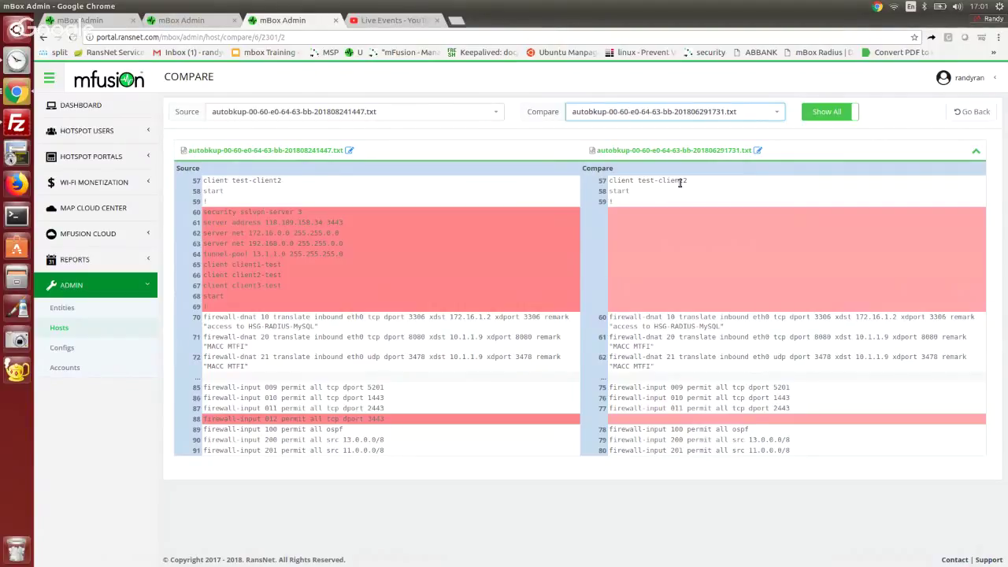
left_click(691, 112)
left_click(658, 197)
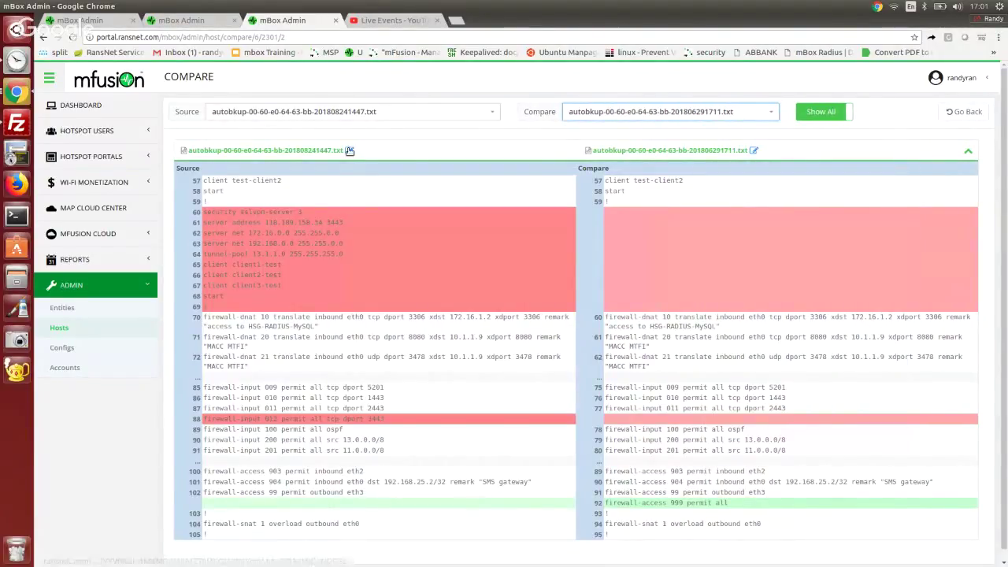
left_click(349, 149)
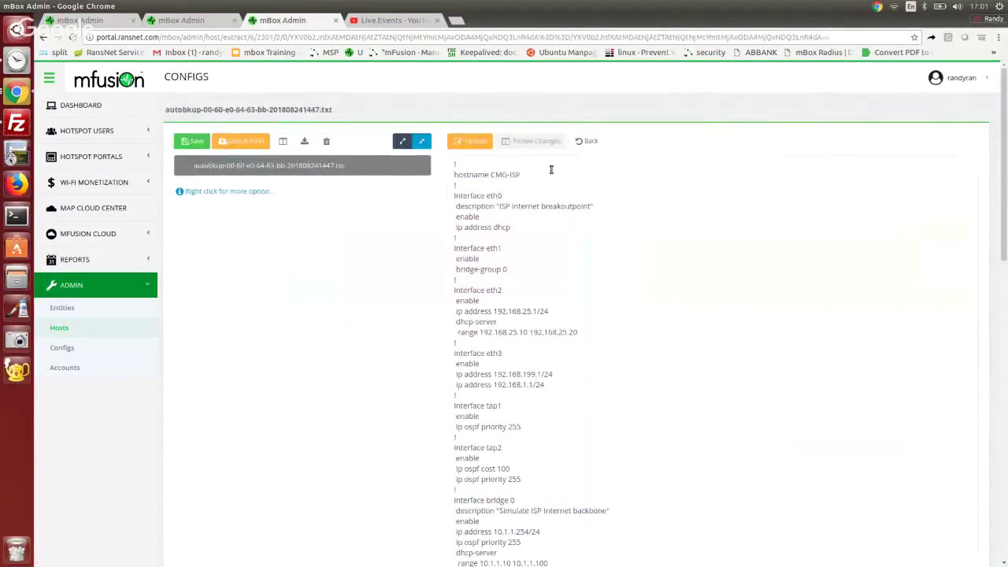
left_click(551, 170)
type("-xx")
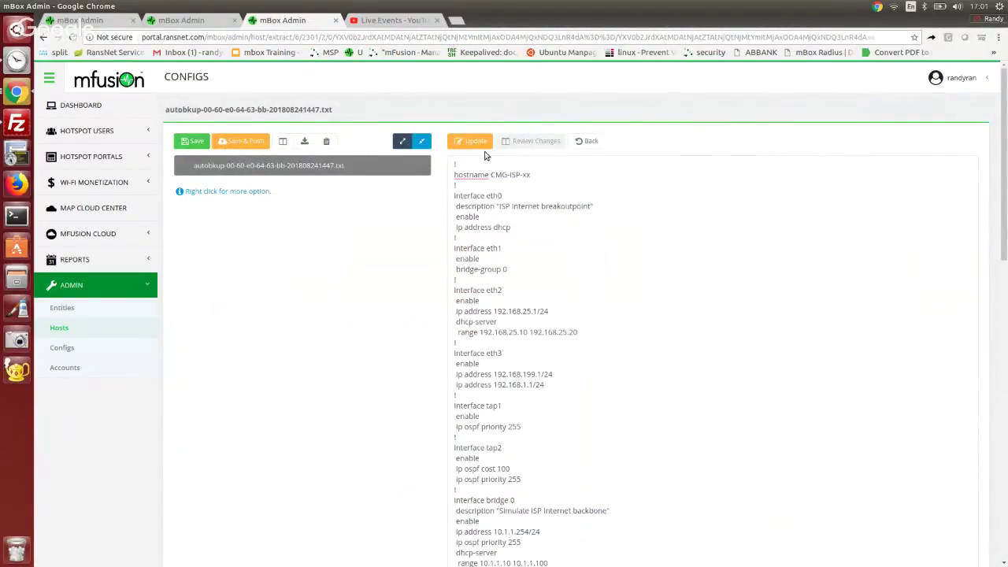
left_click(473, 142)
left_click(532, 141)
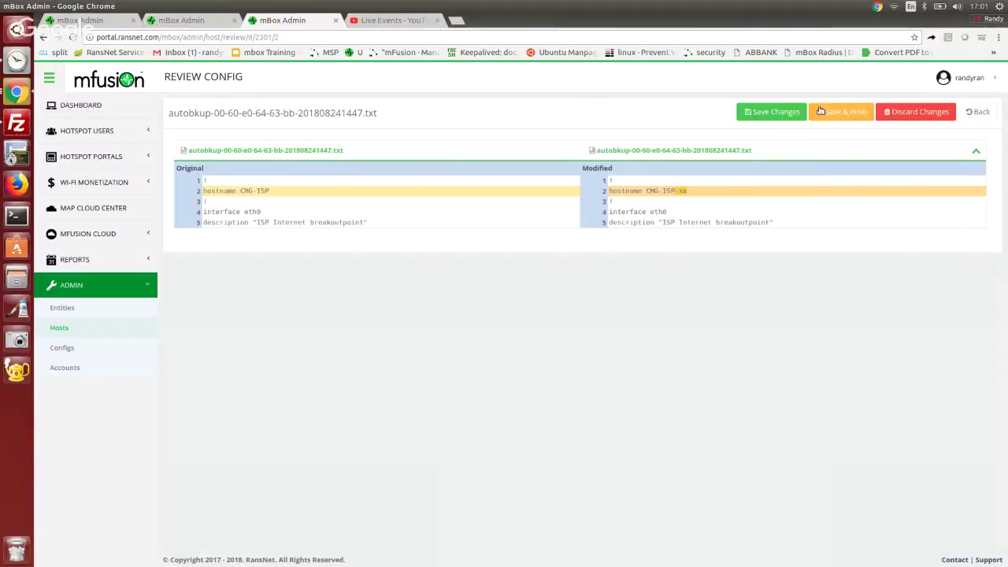
left_click(820, 111)
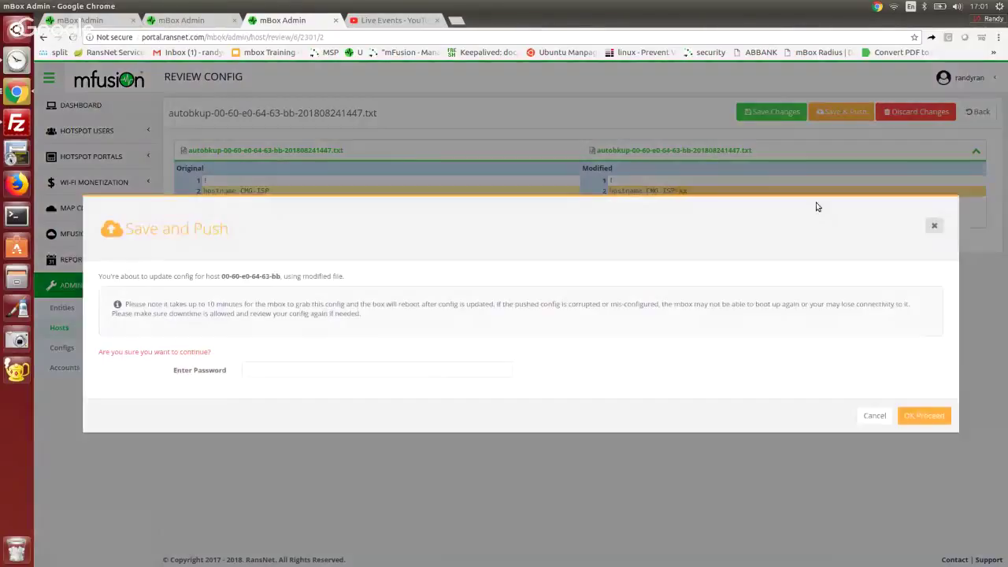
left_click(874, 415)
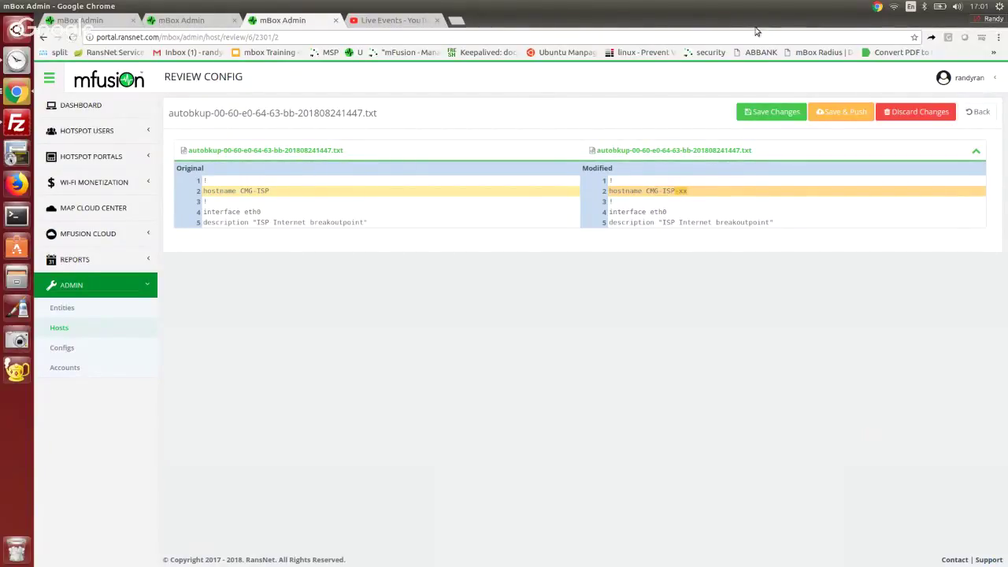
Step: In mBox, browse User Management, Historical Sessions and the Captive Portals list
left_click(93, 21)
left_click(82, 127)
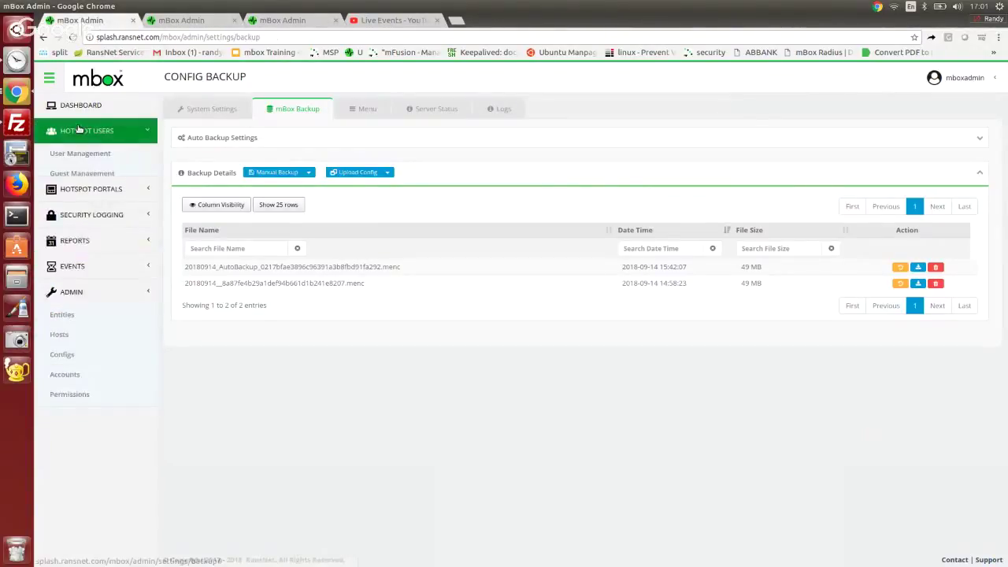
left_click(76, 154)
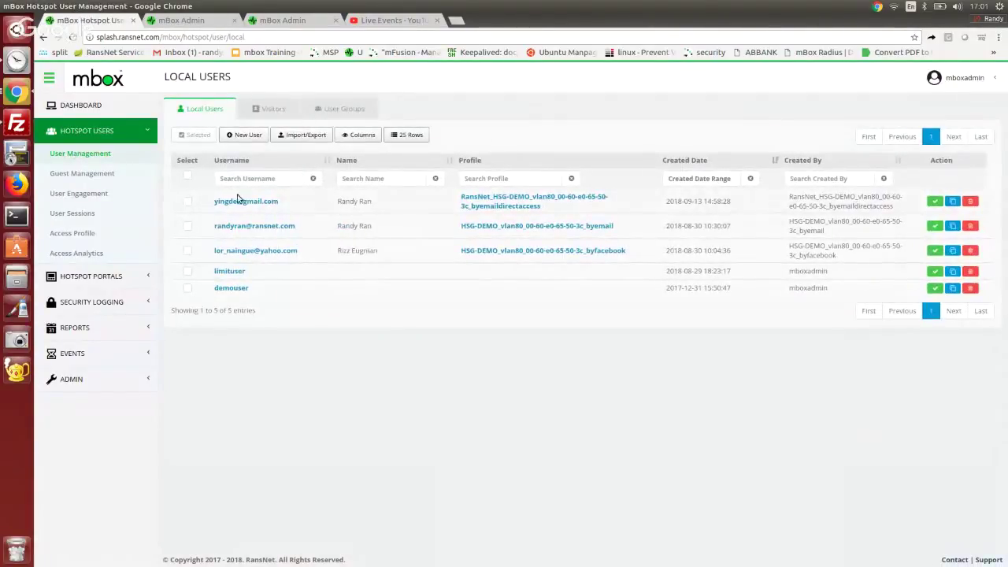
left_click(79, 213)
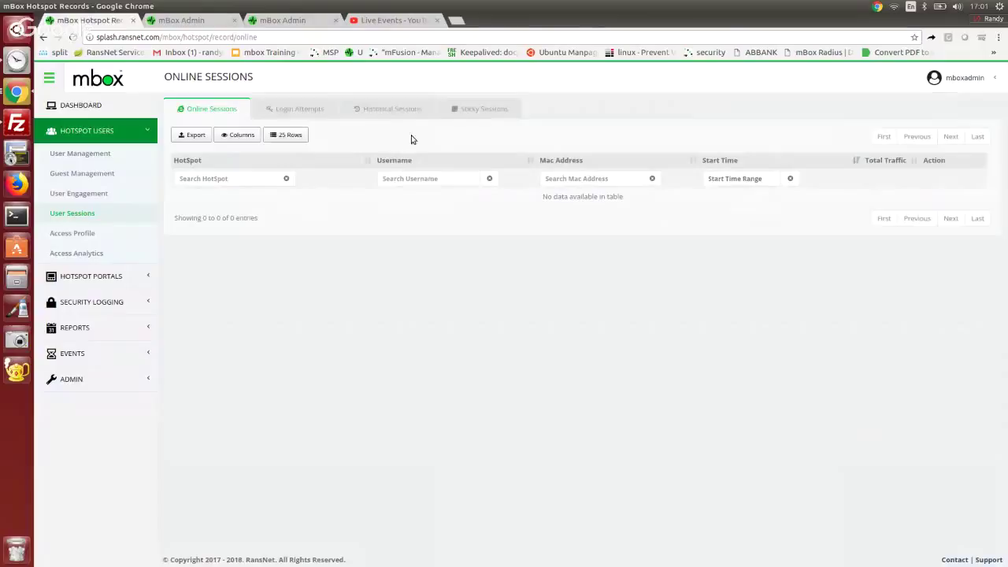
left_click(404, 113)
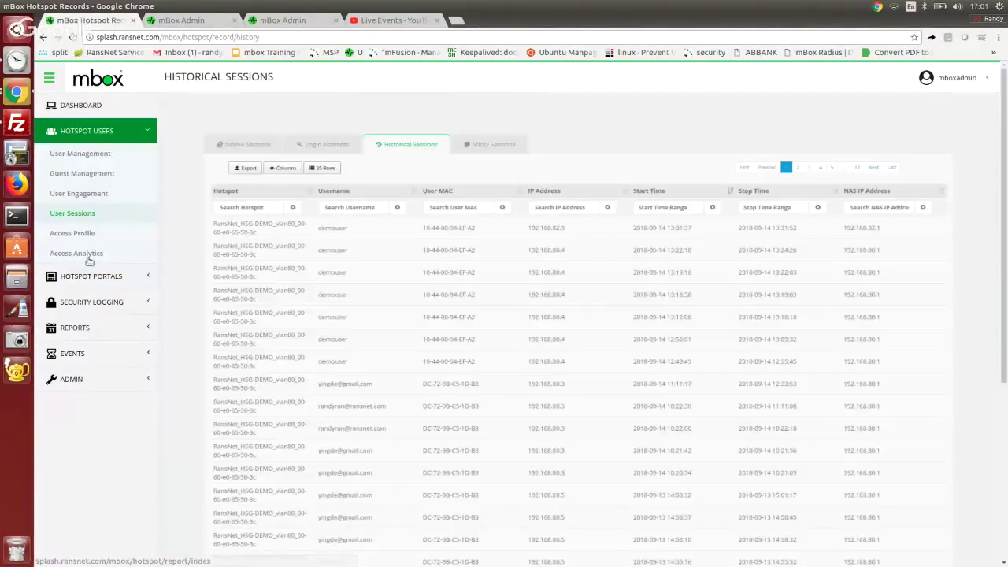
left_click(91, 275)
left_click(72, 178)
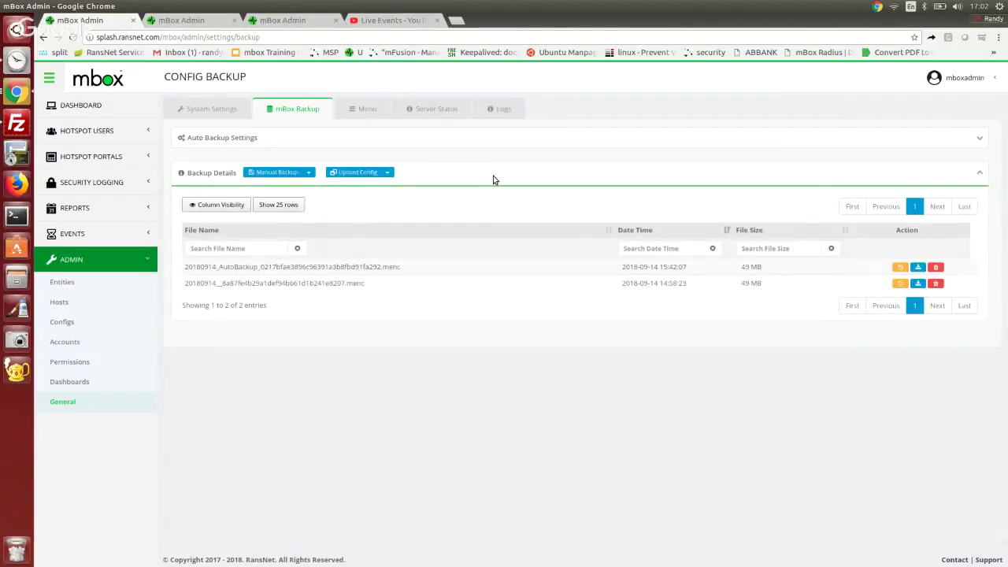
left_click(307, 172)
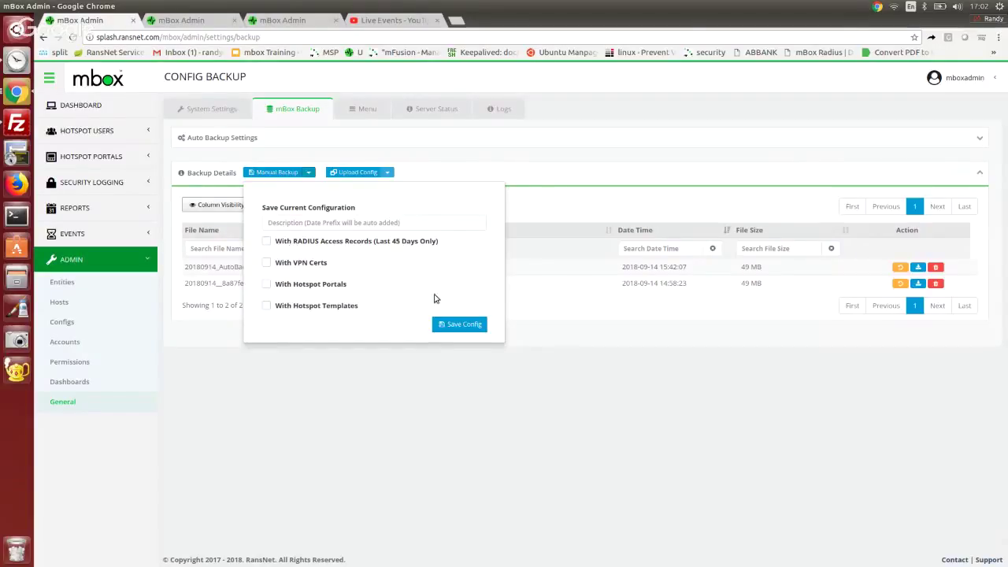
left_click(563, 347)
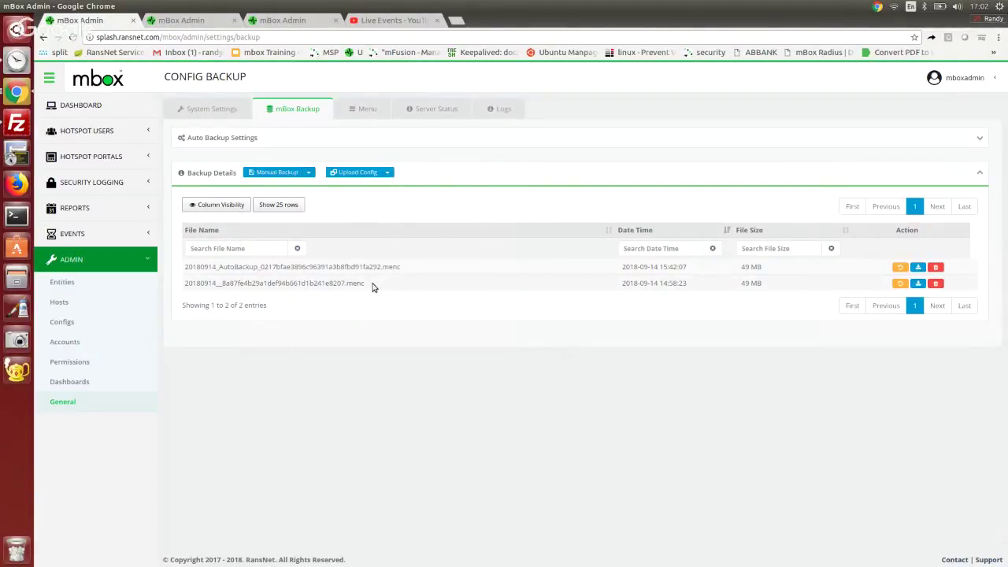
left_click_drag(374, 287, 343, 282)
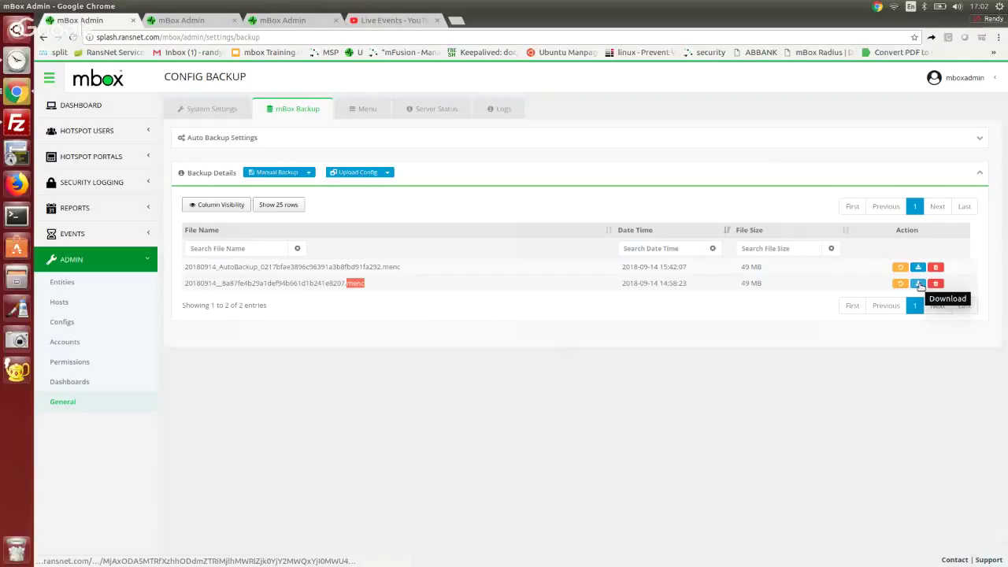
Step: Download the 14:58 backup, upload its 20180914 .menc file to 10.10.10.1, and restore all groups
left_click(918, 284)
left_click(181, 21)
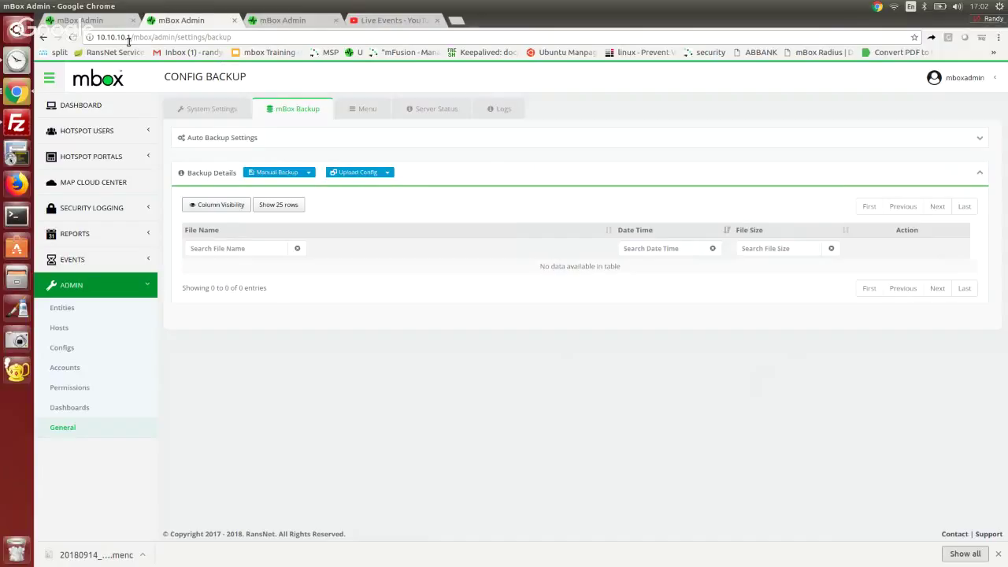
left_click(385, 172)
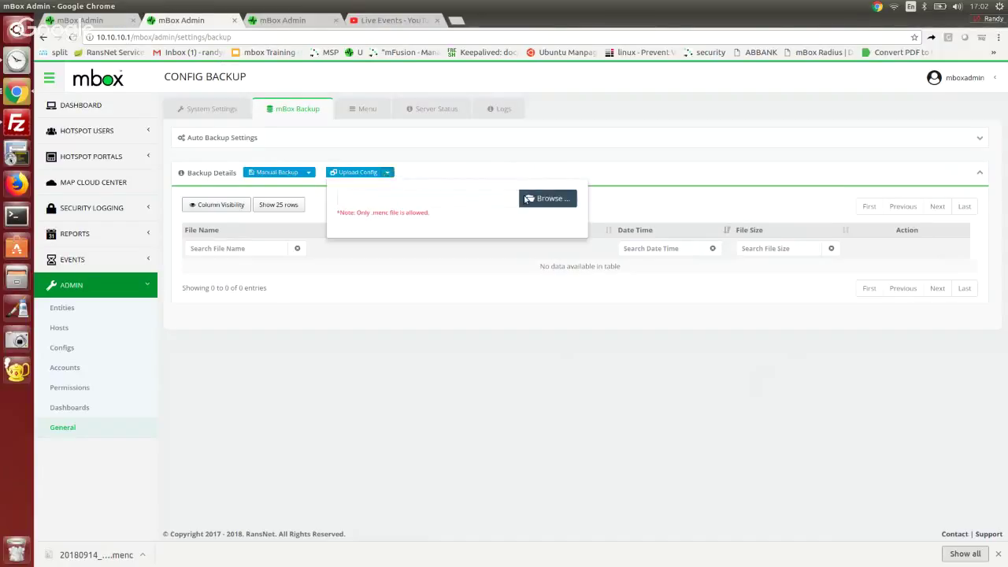
left_click(544, 198)
left_click(508, 172)
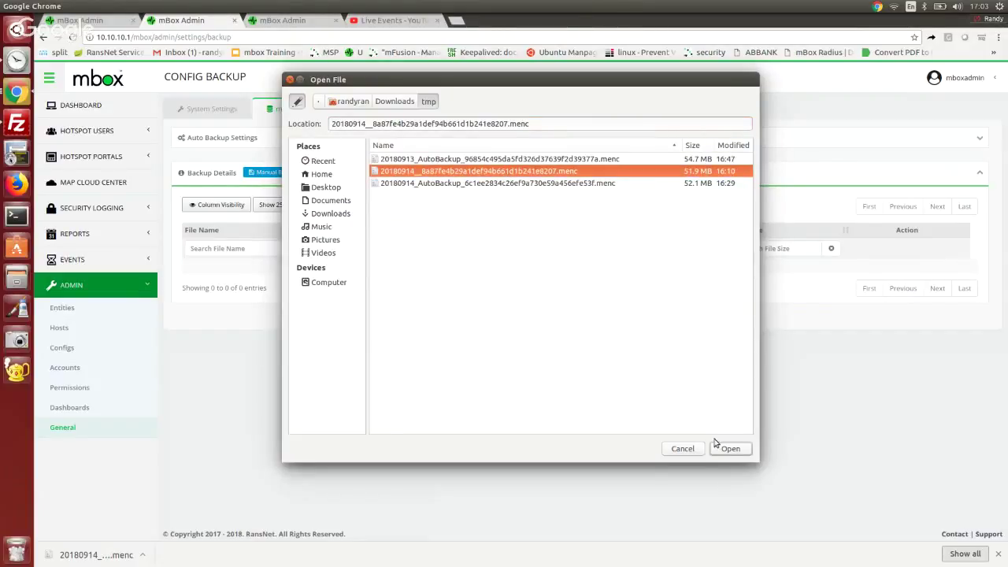
left_click(728, 448)
left_click(488, 201)
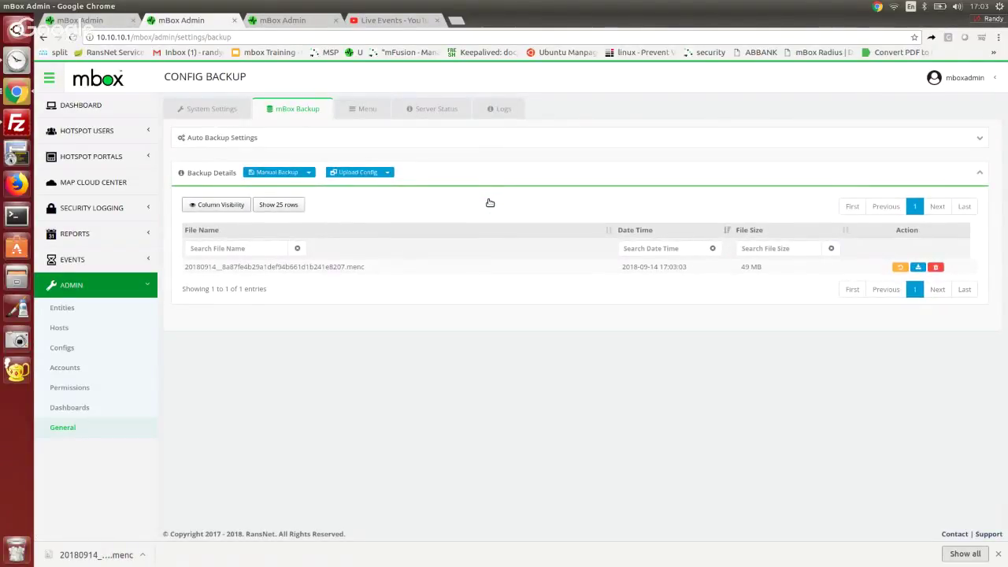
left_click(900, 267)
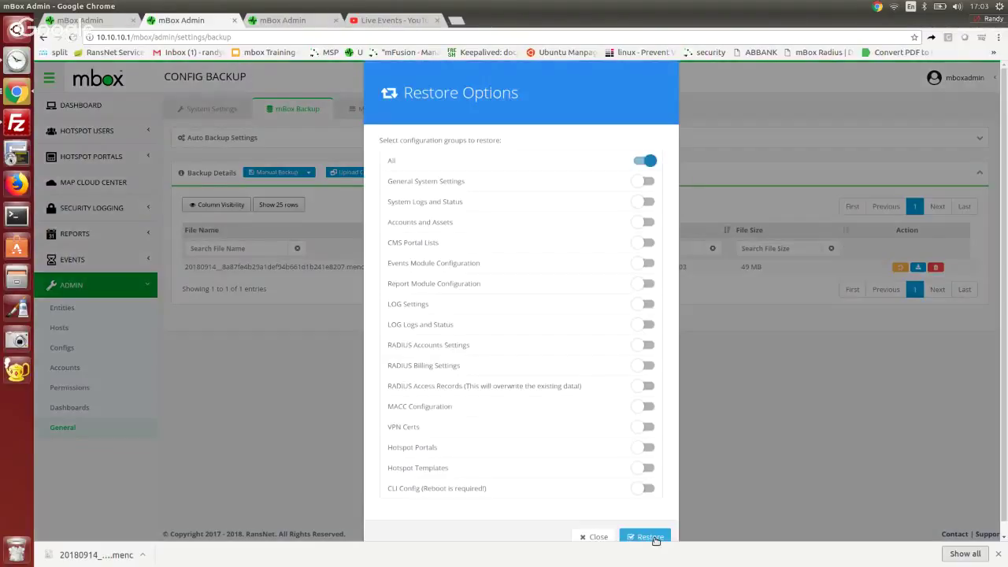
left_click(651, 537)
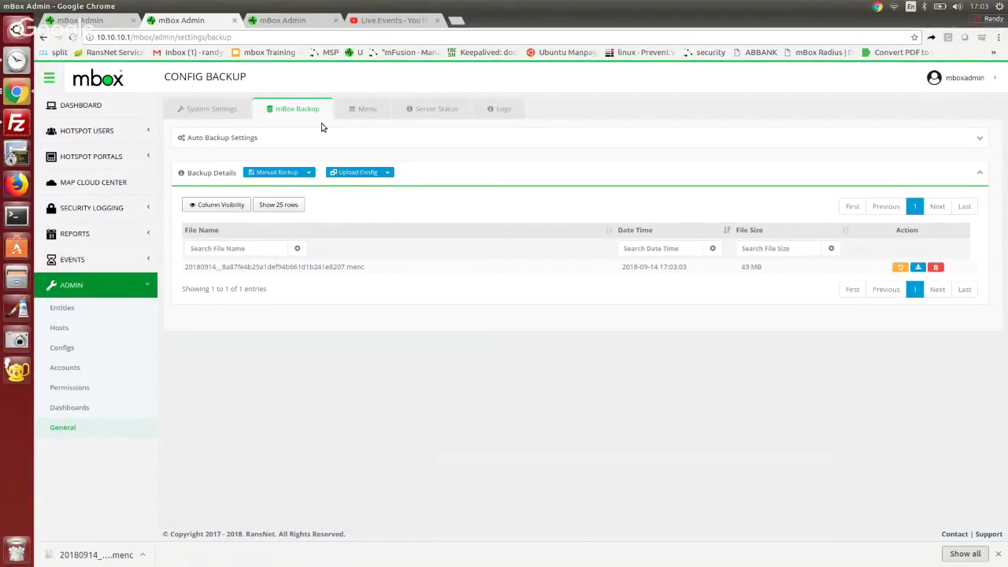
Step: On the original box, keep the auto backup schedule Daily and set storage to Local Path
left_click(105, 21)
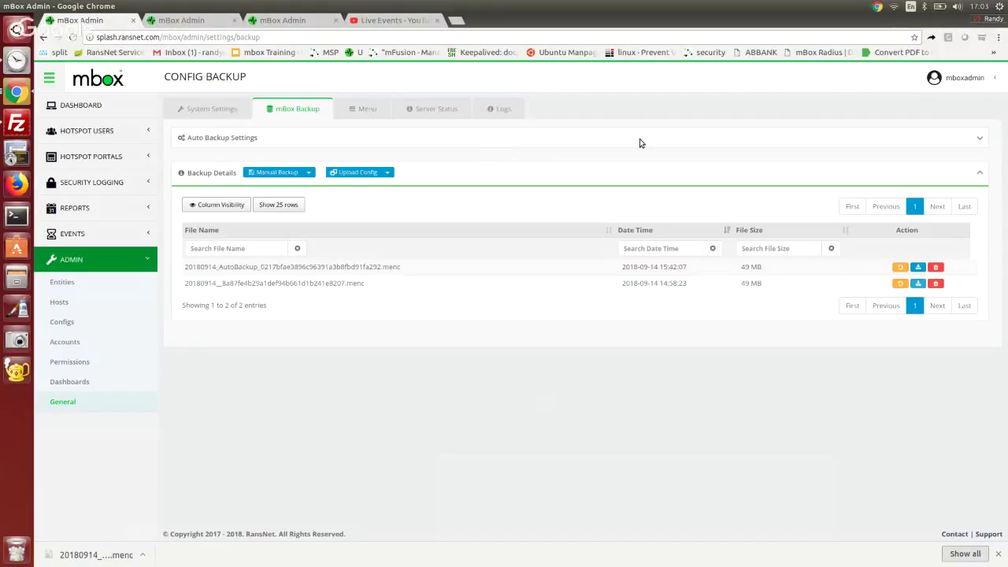
left_click(977, 139)
left_click(774, 232)
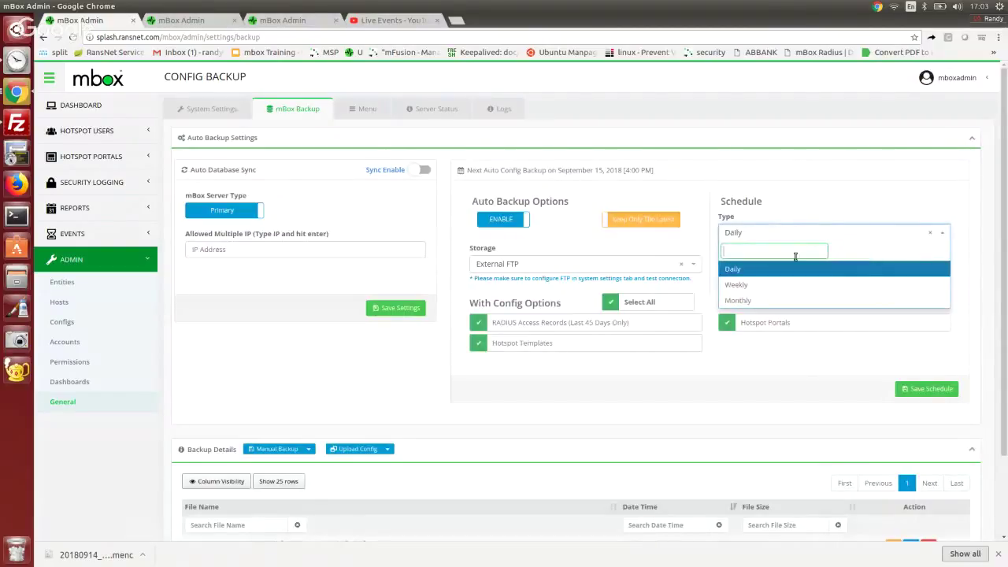
left_click(826, 194)
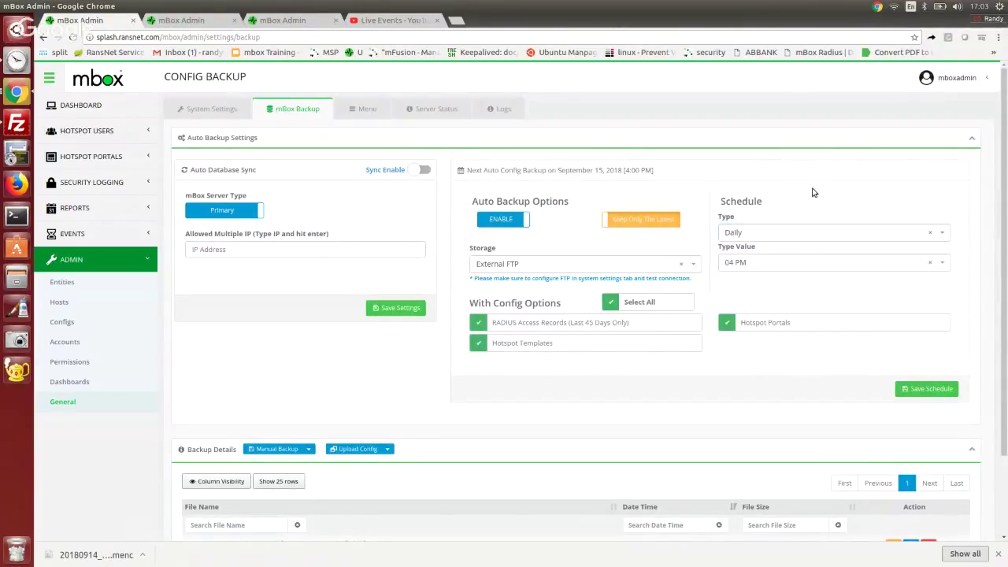
left_click(668, 262)
left_click(575, 299)
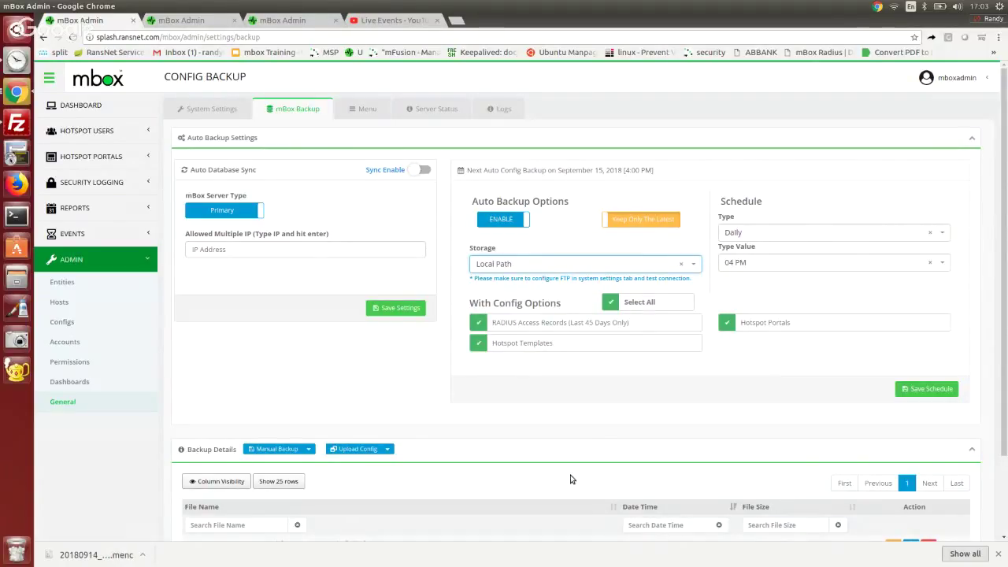
Step: Delete the only saved config backup on the 10.10.10.1 box
scroll(600, 443, "down", 2)
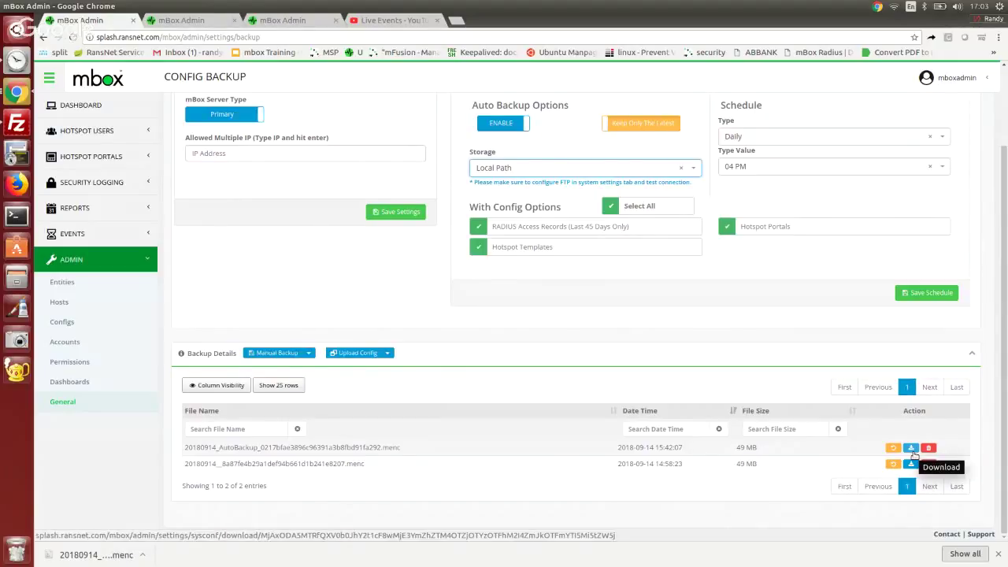
left_click(207, 21)
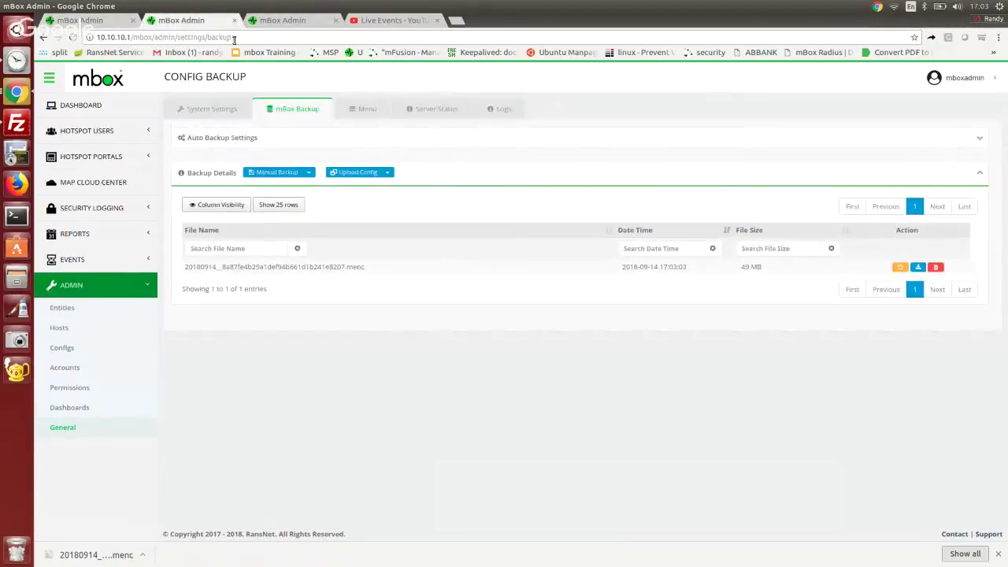
left_click(935, 266)
left_click(598, 94)
Step: Back on the first box, look through the auto backup storage choices without changing them
left_click(104, 21)
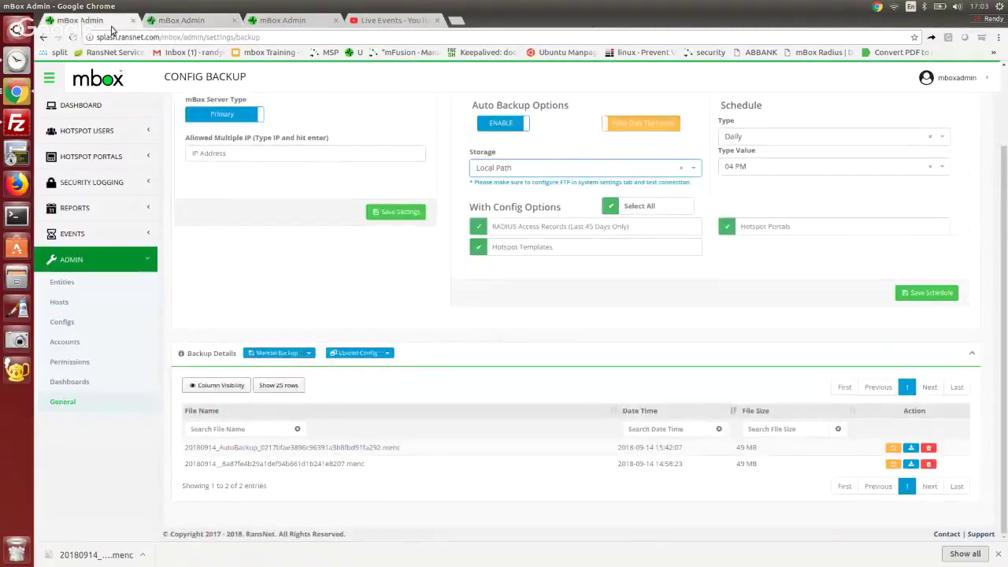
left_click(601, 292)
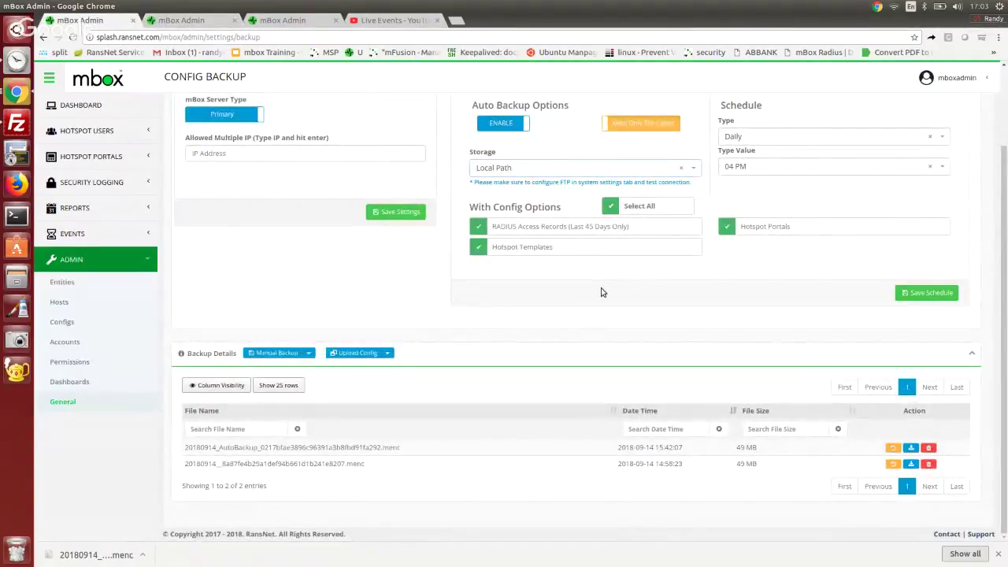
scroll(601, 292, "up", 2)
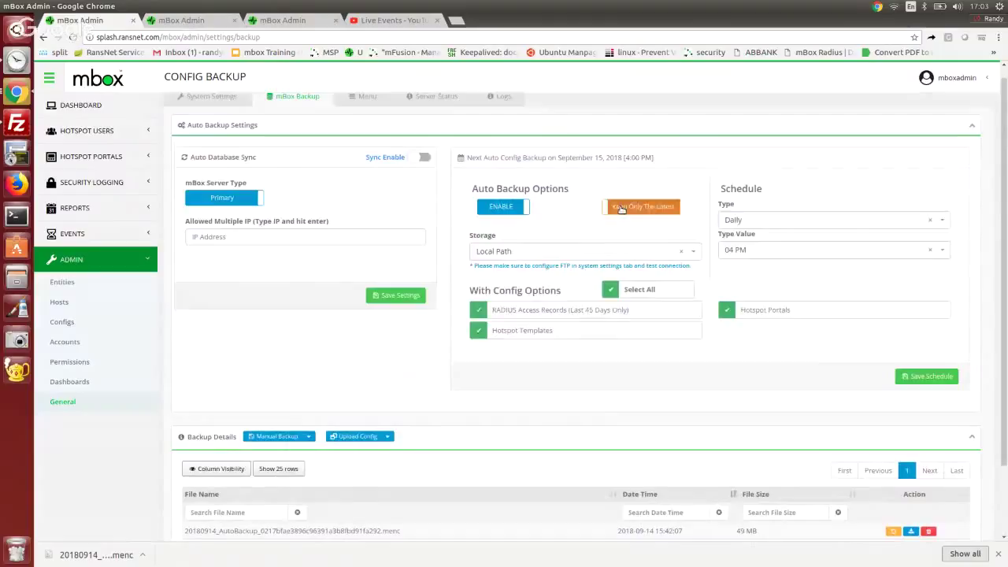
left_click(603, 250)
left_click(259, 168)
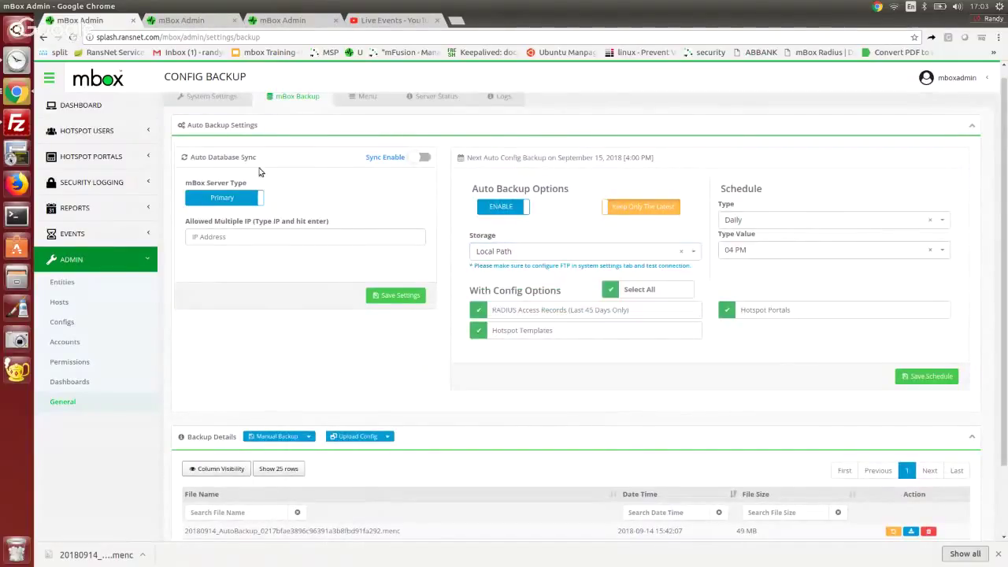
Step: Successfully test the External FTP server ftp.ransnet.com (port 21, /backup) in System Settings
left_click(209, 96)
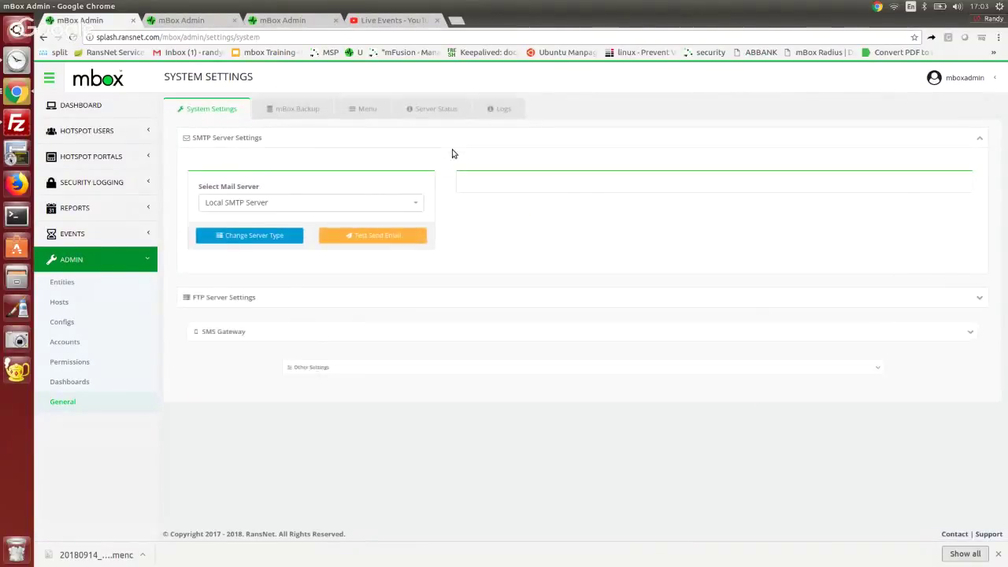
left_click(978, 297)
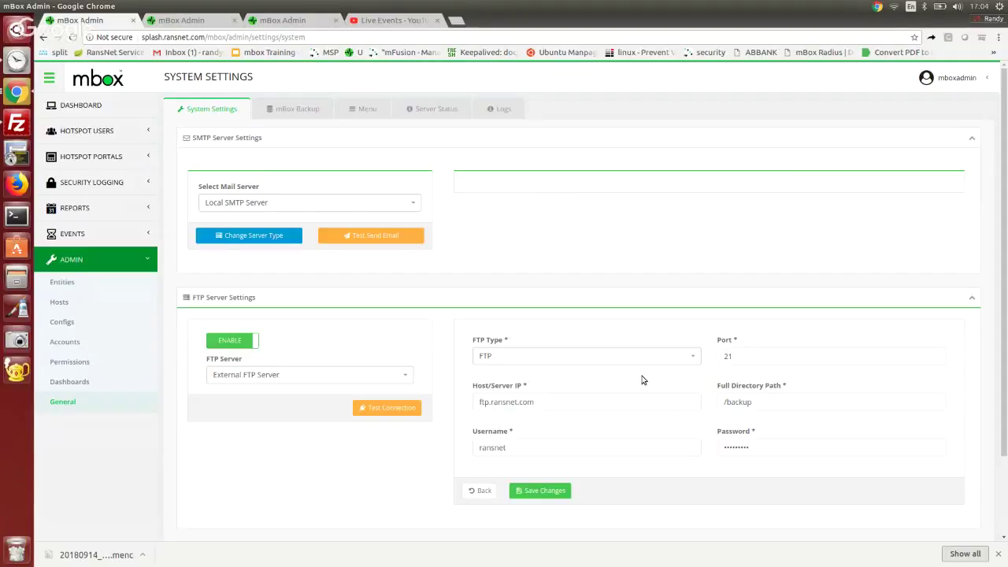
double_click(542, 447)
left_click(400, 408)
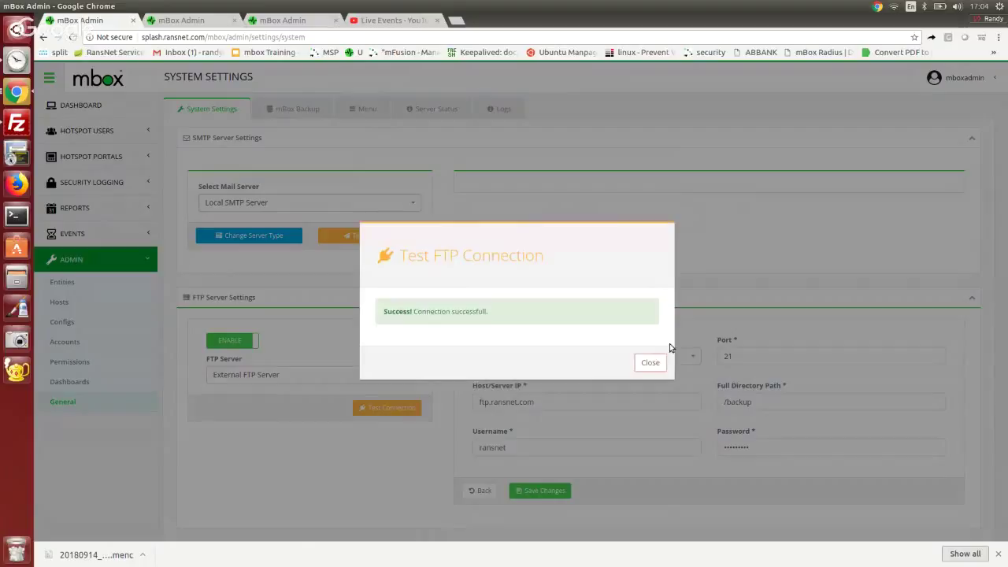
left_click(648, 362)
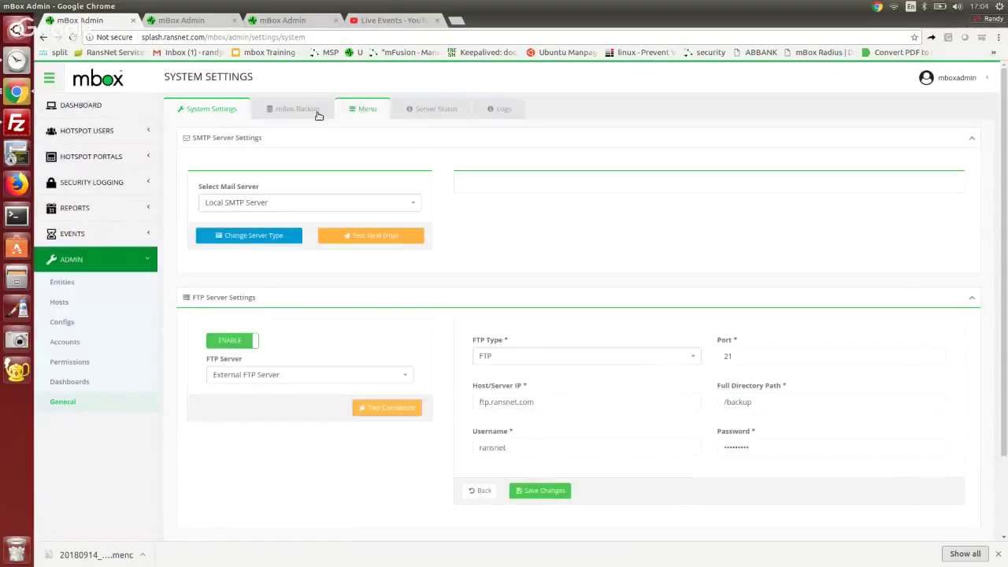
Step: Save a daily 04 PM auto backup of all config options to External FTP
left_click(318, 115)
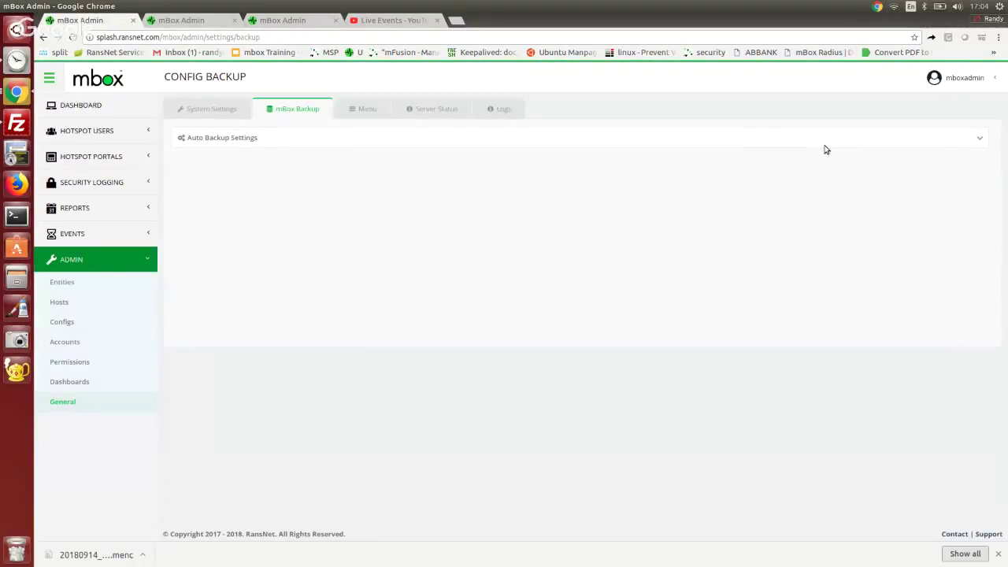
left_click(975, 139)
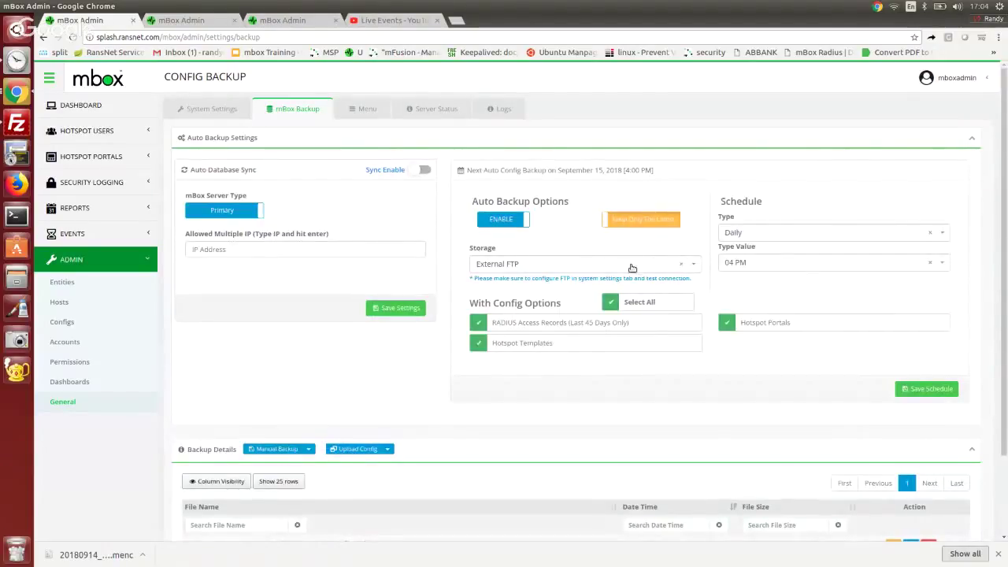
left_click(631, 268)
left_click(622, 265)
left_click(642, 304)
left_click(642, 304)
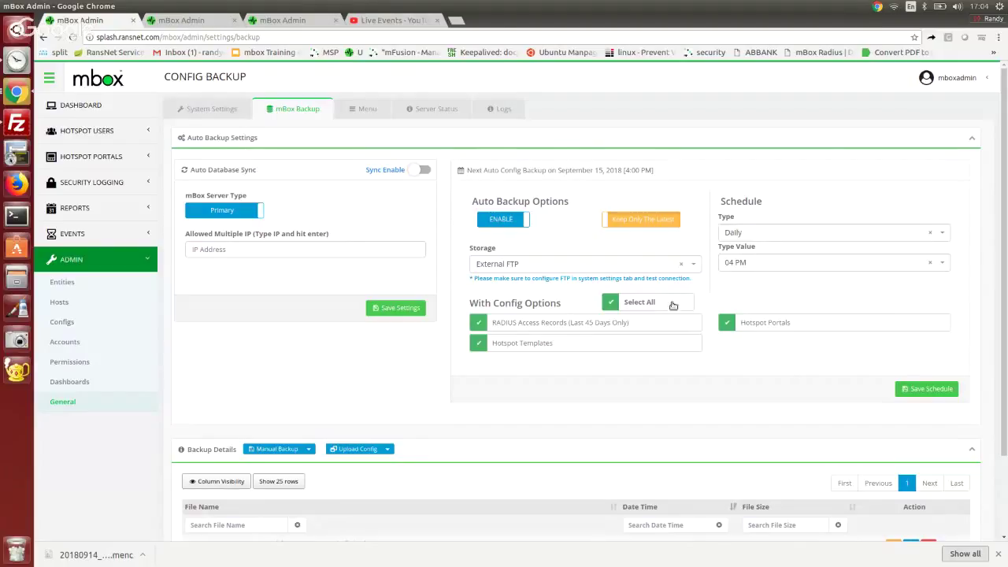
left_click(811, 234)
left_click(827, 269)
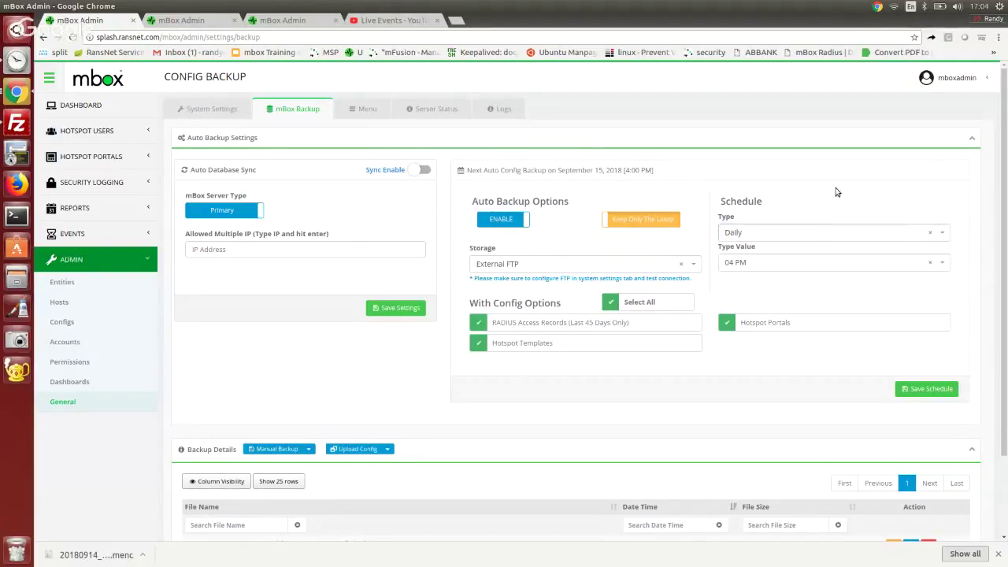
left_click(937, 391)
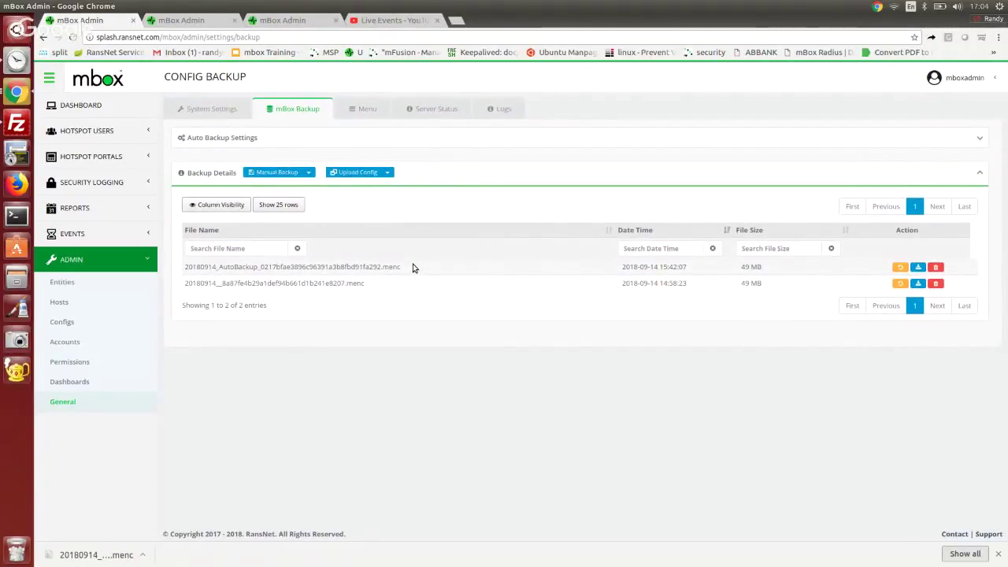
Step: Refresh FileZilla's remote /backup listing to show the five AutoBackup .menc files
left_click(18, 124)
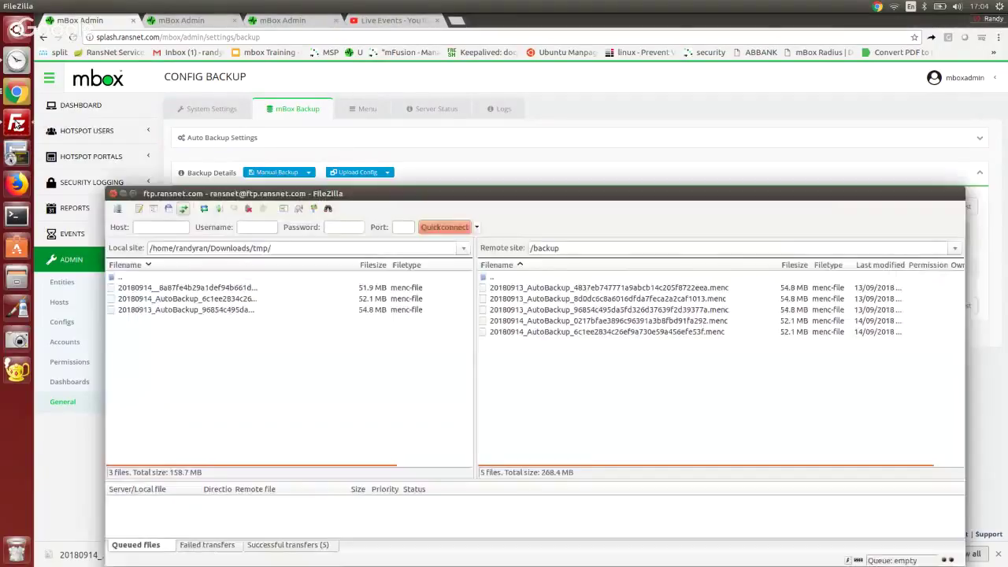
right_click(549, 391)
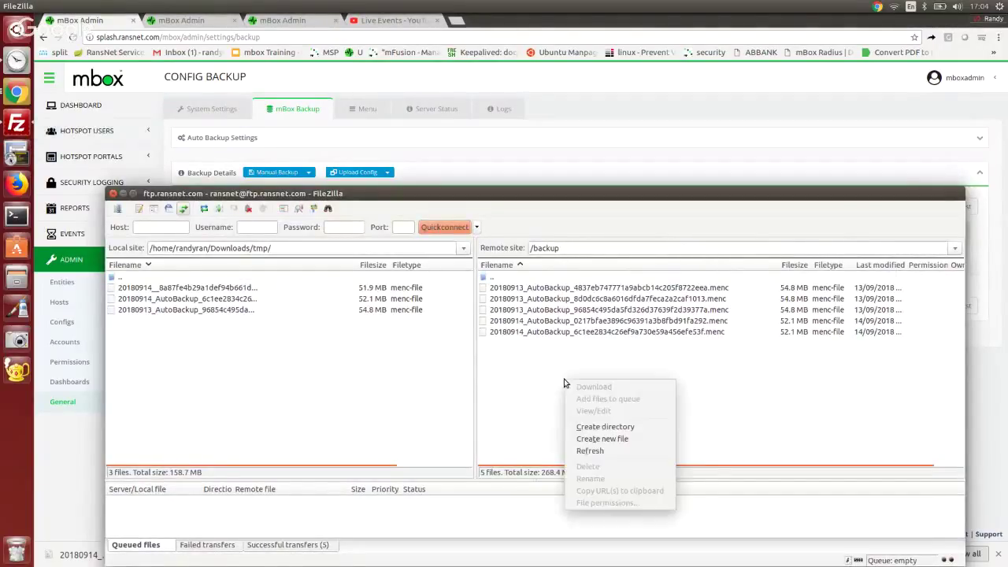
left_click(631, 452)
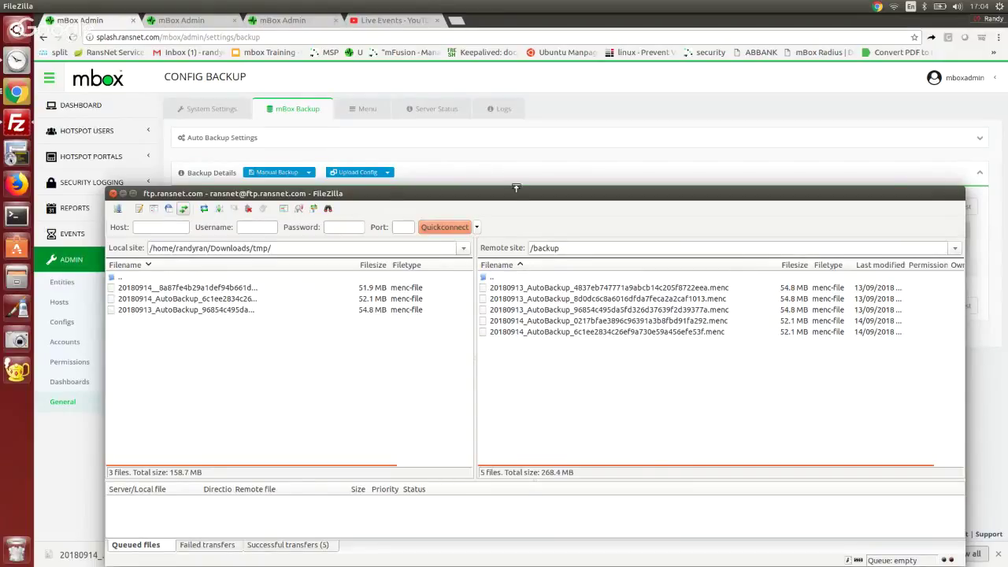
Step: Upload the 20180914 AutoBackup .menc file to the 10.10.10.1 box's Config Backup list
left_click(614, 139)
left_click(199, 23)
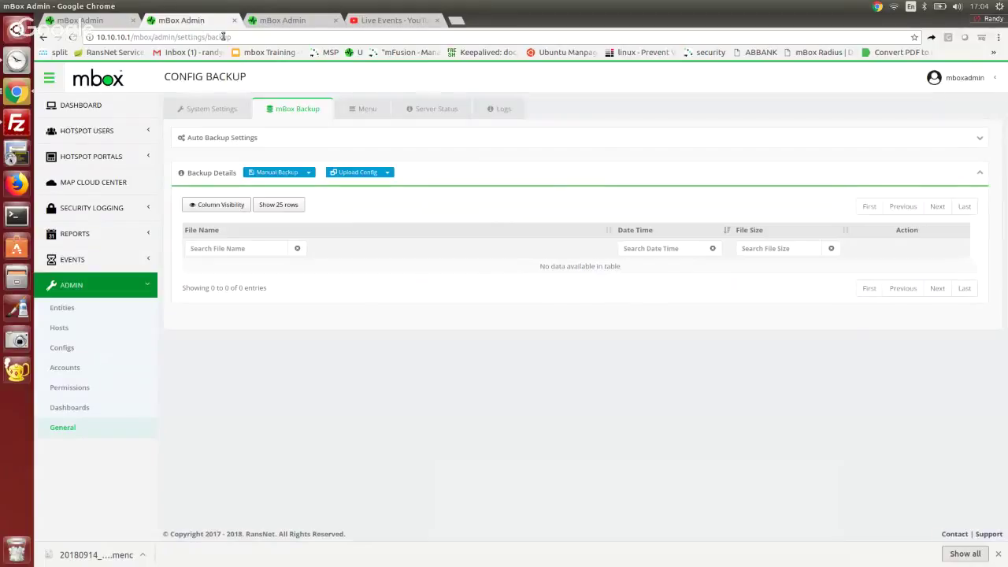
left_click(386, 172)
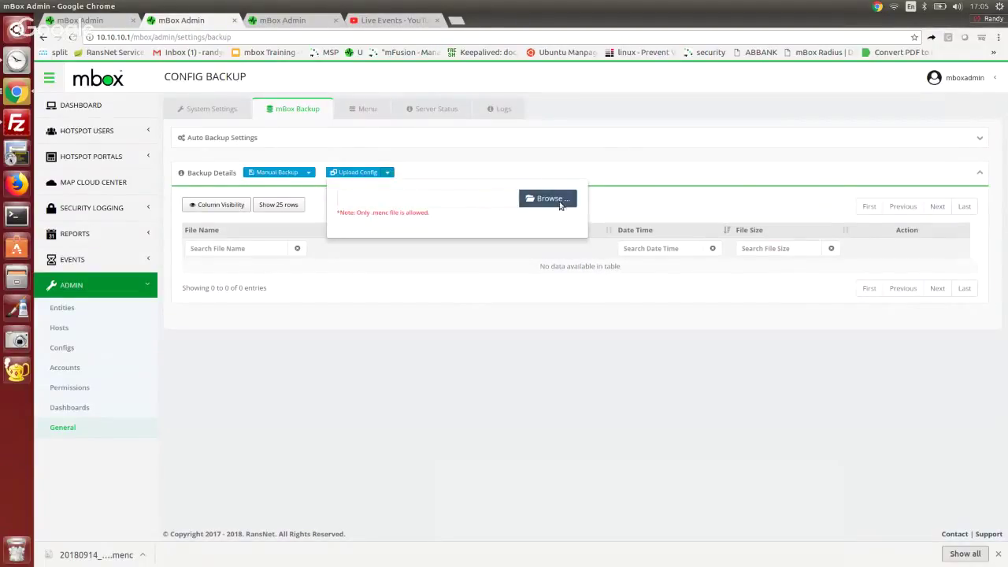
left_click(561, 201)
left_click(518, 172)
left_click(590, 185)
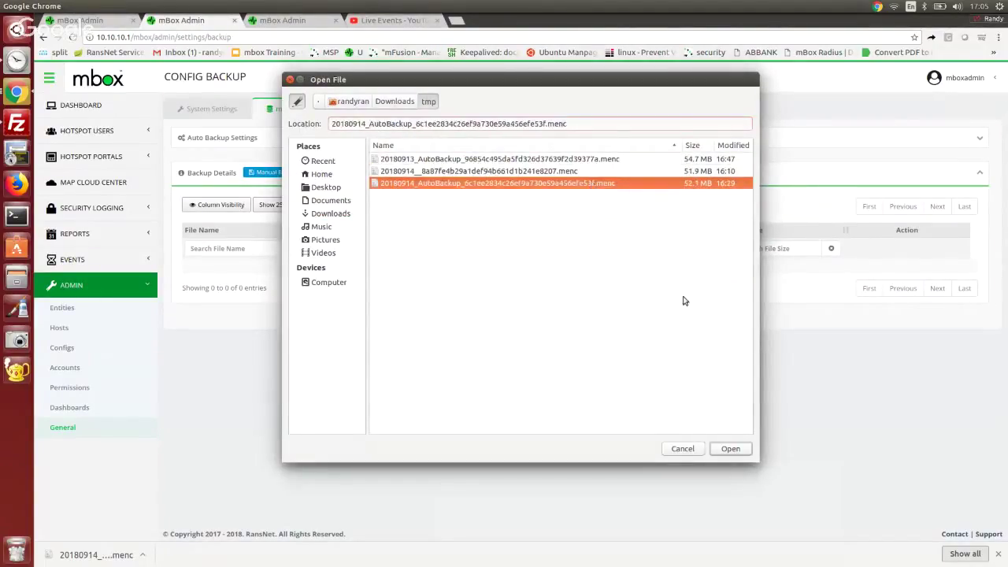
left_click(730, 449)
left_click(496, 198)
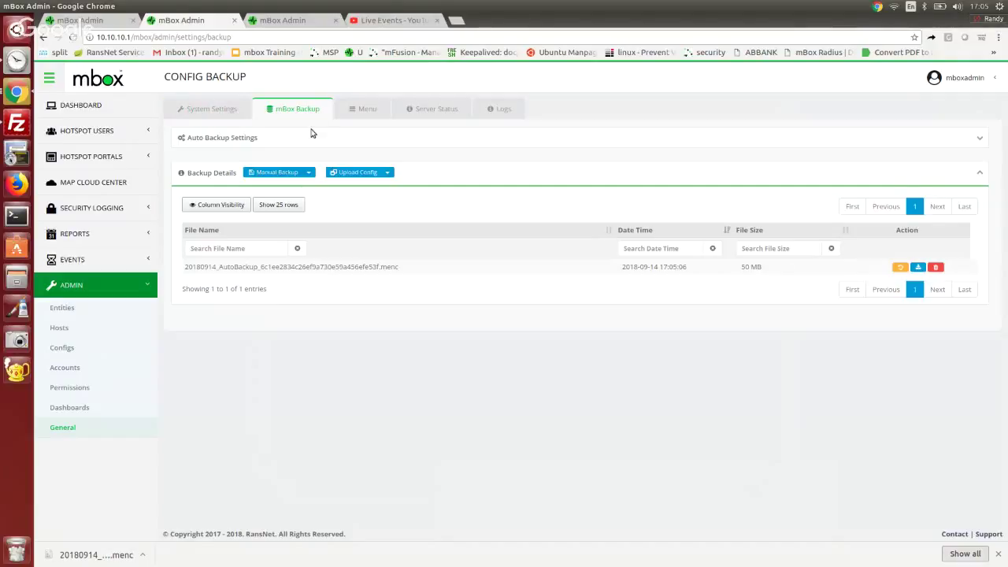
Step: Filter mFusion's Hosts by alias and open host 00-0c-29-9e-ef-52's edit page down to Host Configs
left_click(299, 20)
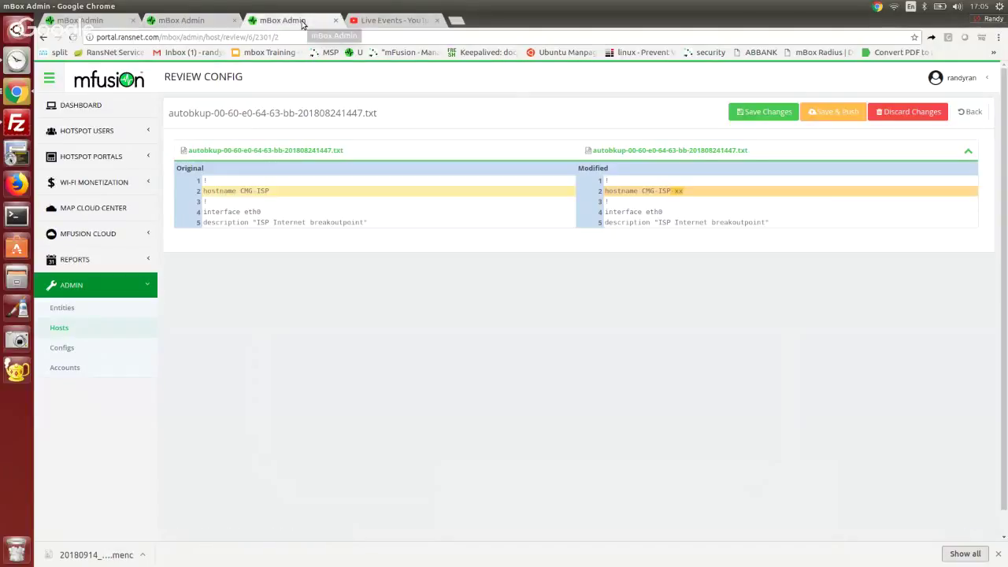
left_click(70, 326)
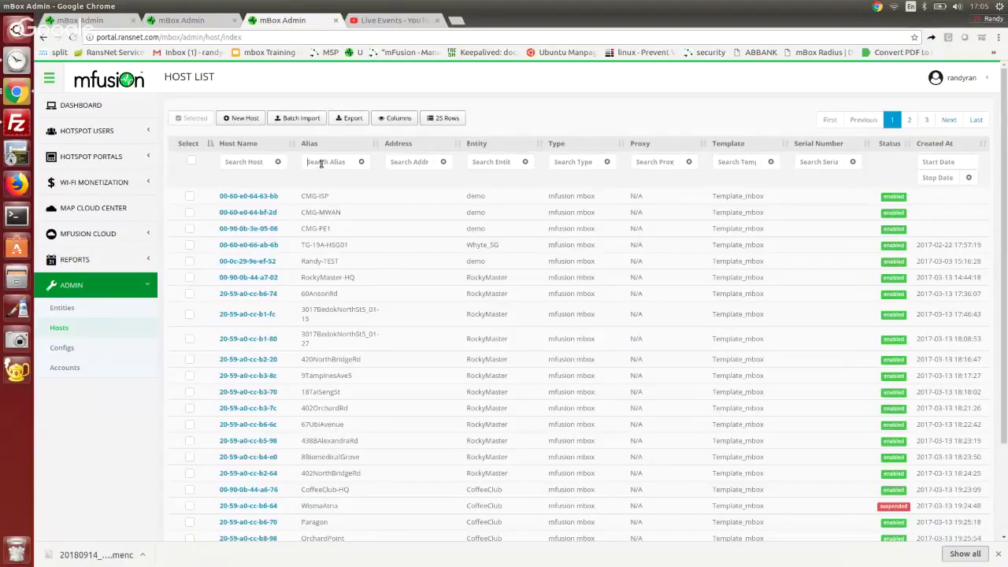
type("randy")
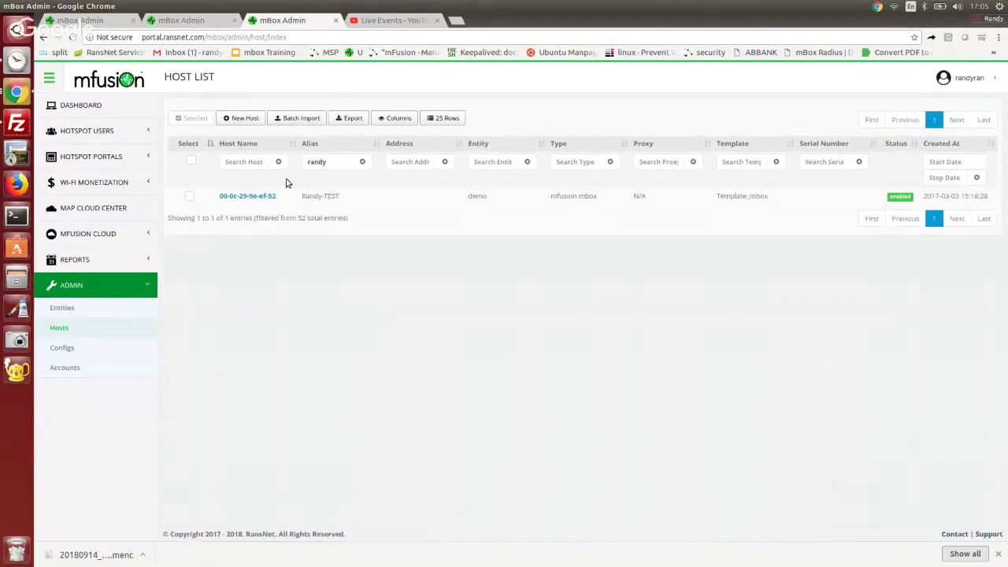
left_click(255, 195)
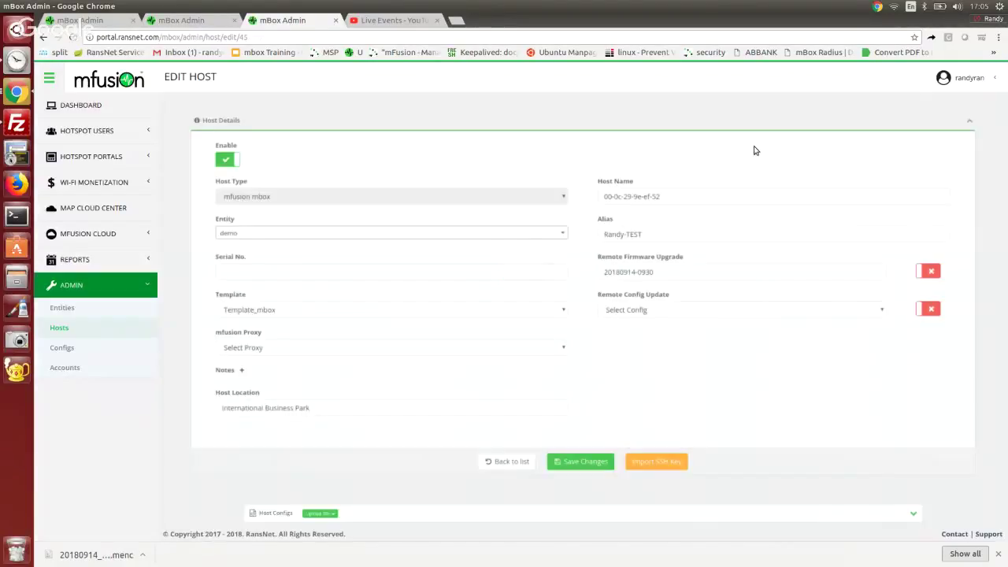
triple_click(691, 189)
scroll(720, 187, "down", 5)
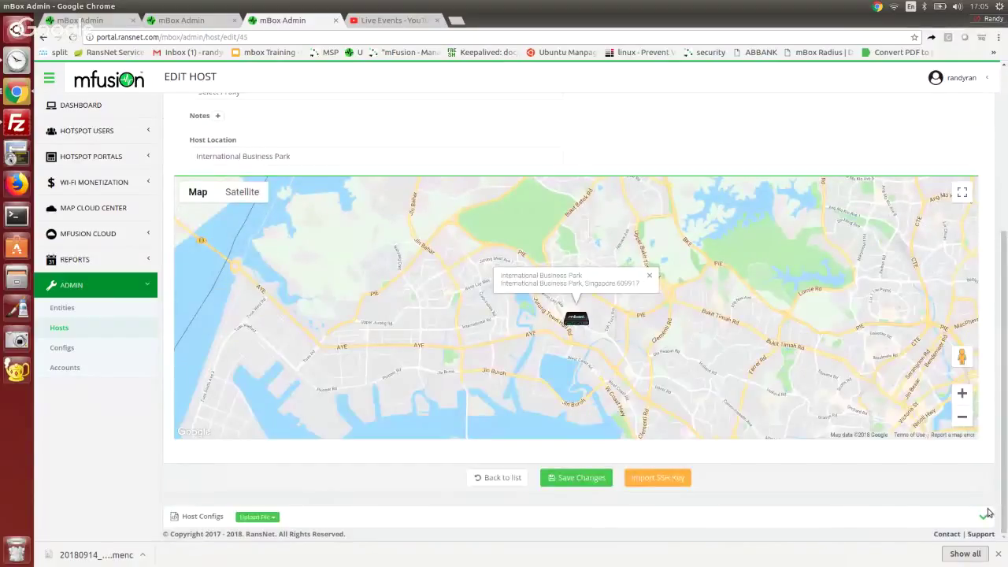
scroll(827, 338, "down", 4)
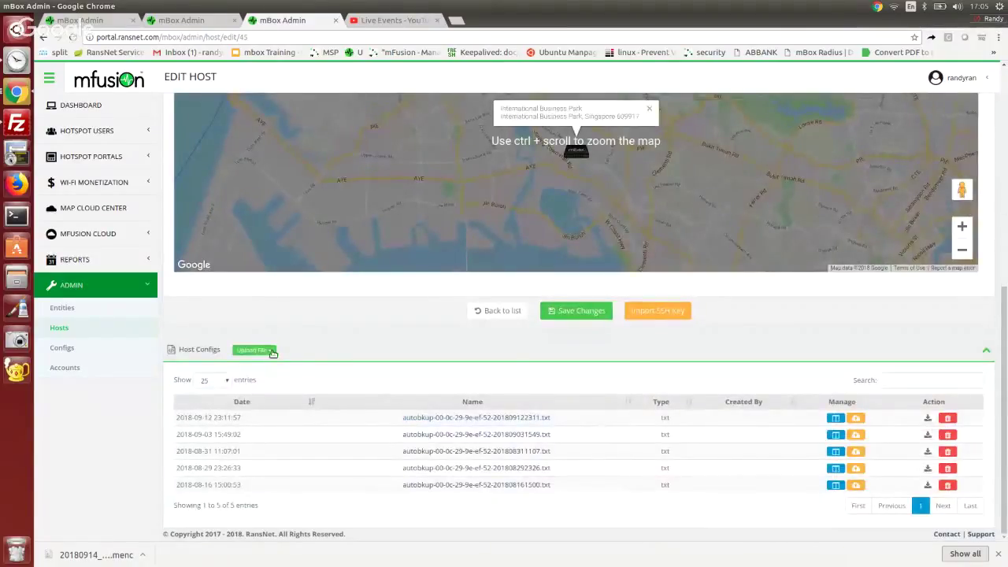
Step: Upload the 20180914_AutoBackup .menc file to the host's configs, cancelling the Push Config prompt
left_click(264, 350)
left_click(471, 376)
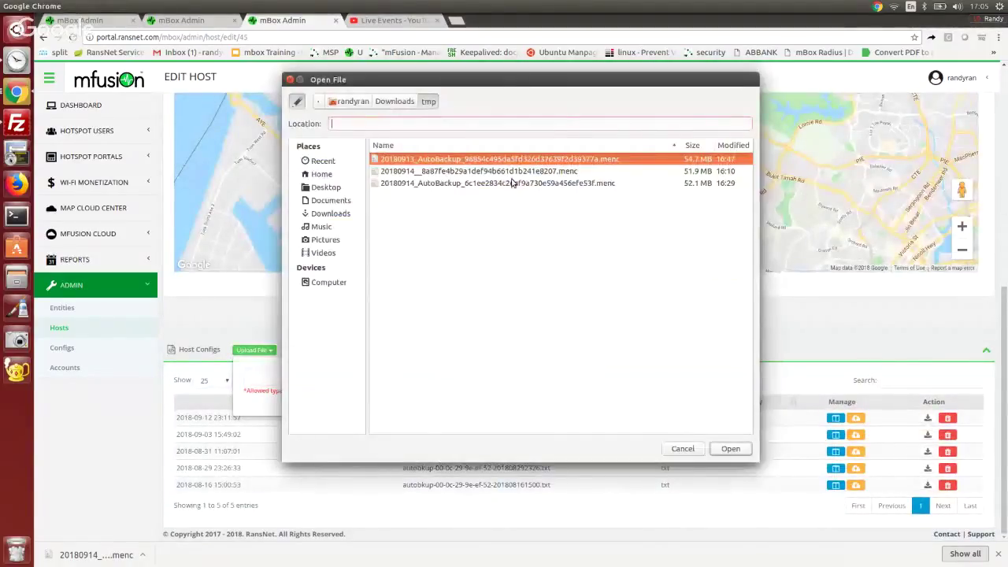
left_click(513, 183)
left_click(727, 447)
left_click(452, 376)
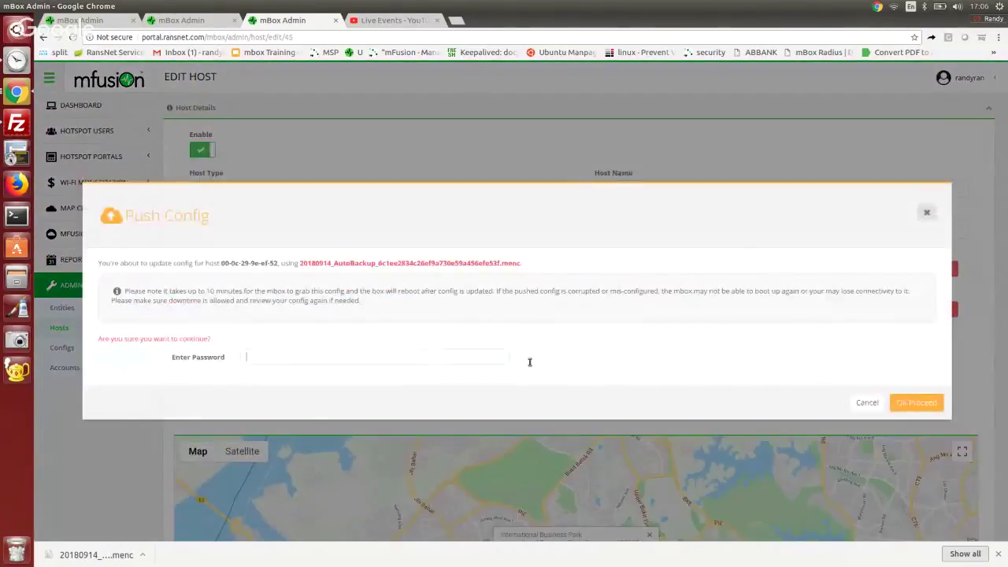
left_click(866, 402)
scroll(673, 339, "down", 10)
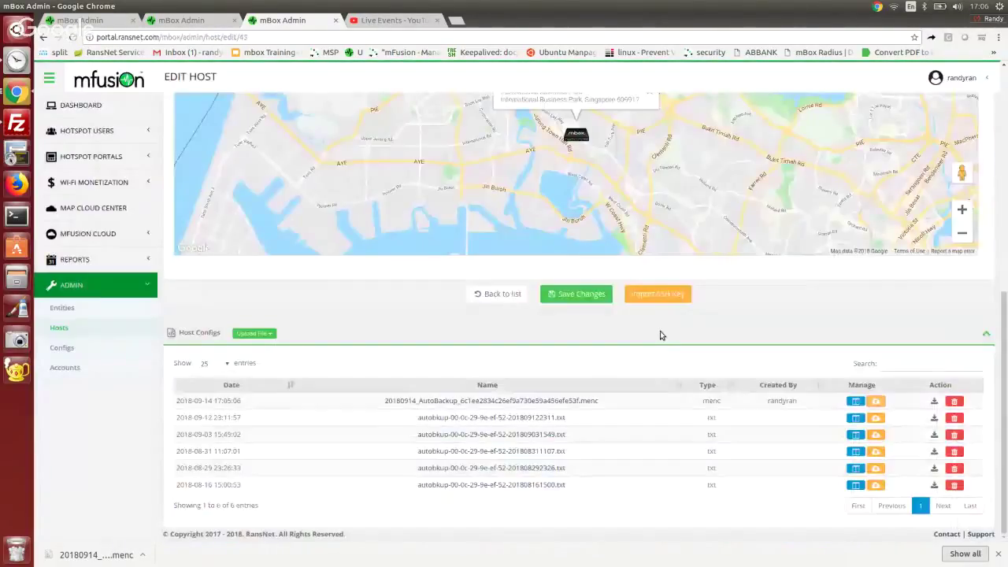